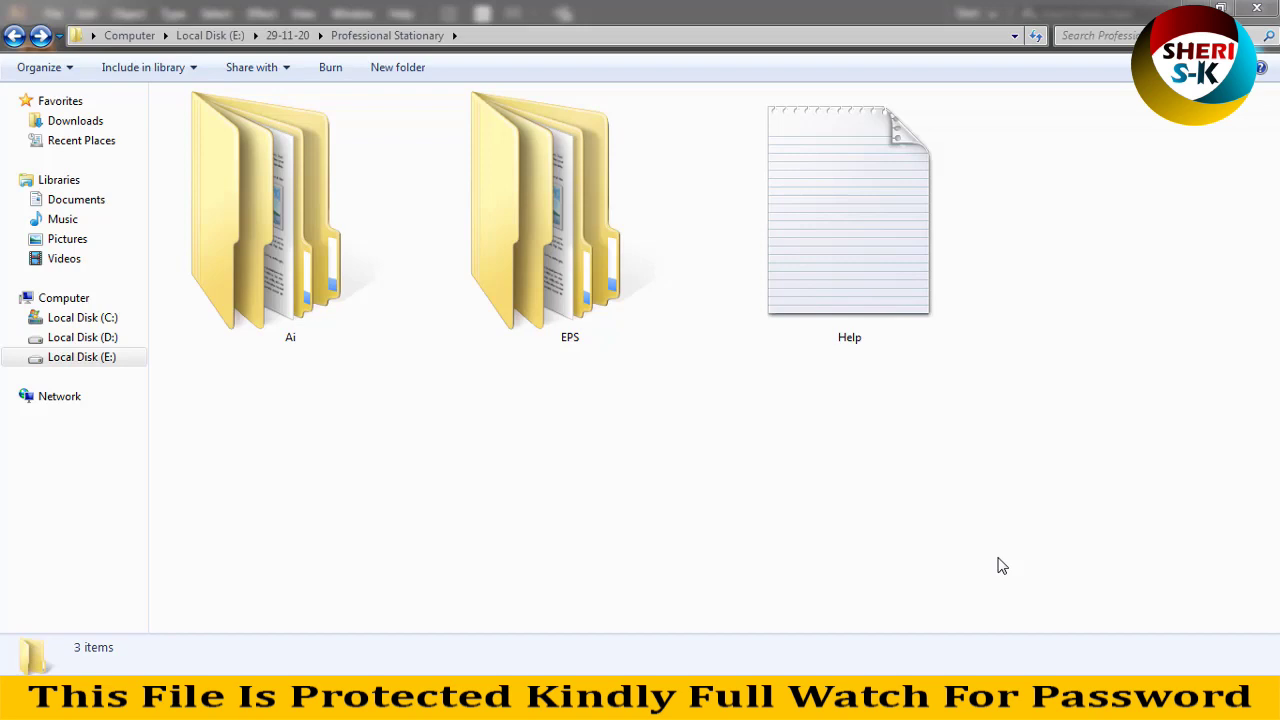
# Step: Select the Ai and EPS folders, then open Ai to list its nine stationery categories
pyautogui.moveTo(510, 400); pyautogui.dragTo(365, 350)
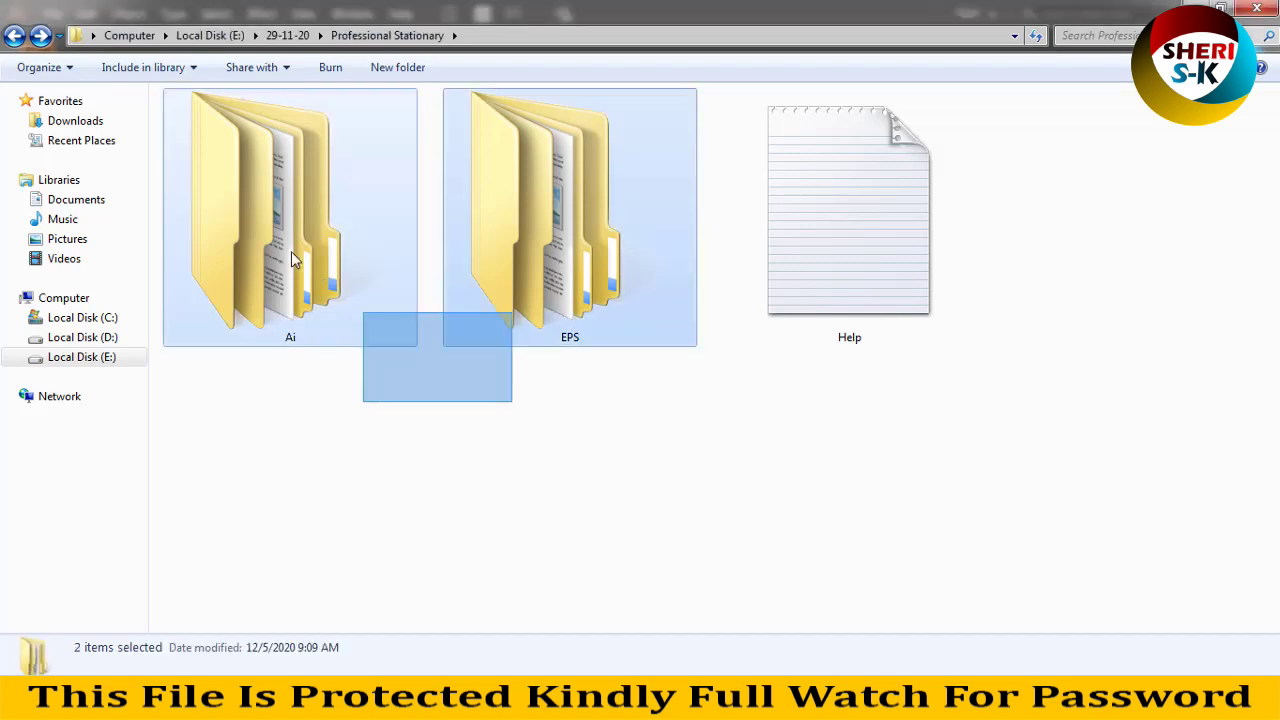
pyautogui.doubleClick(337, 297)
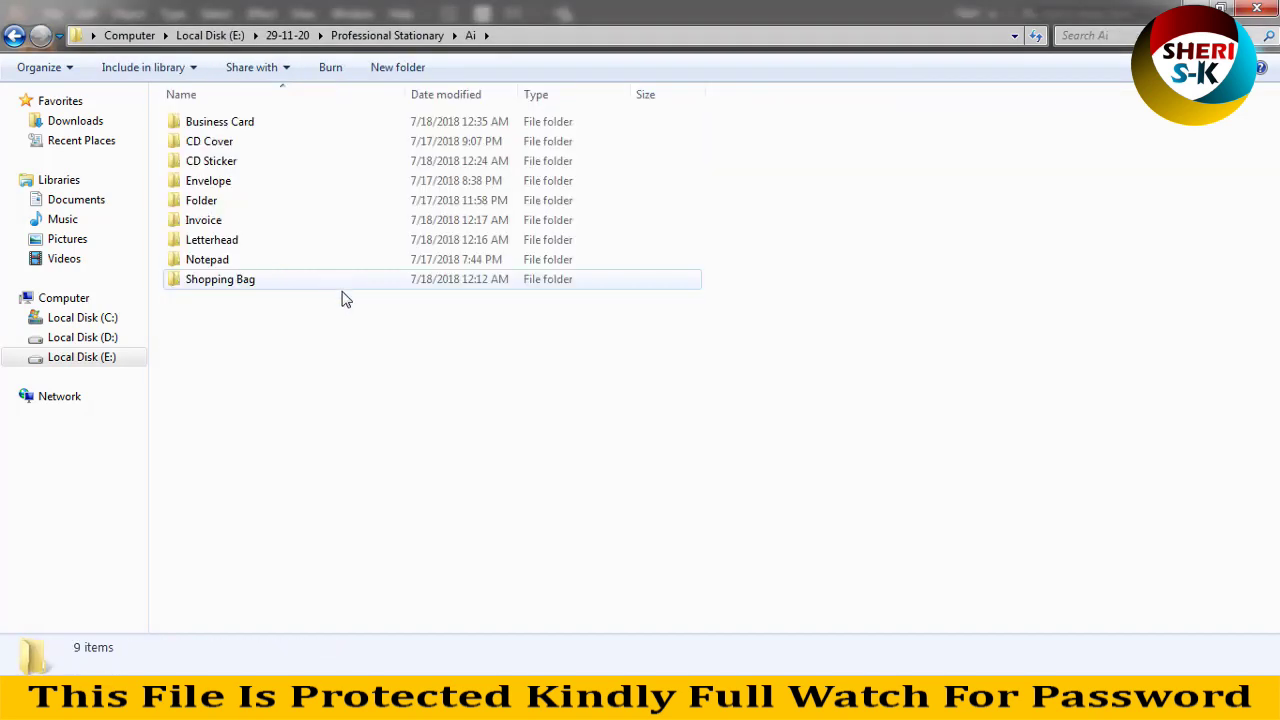
pyautogui.moveTo(207, 259)
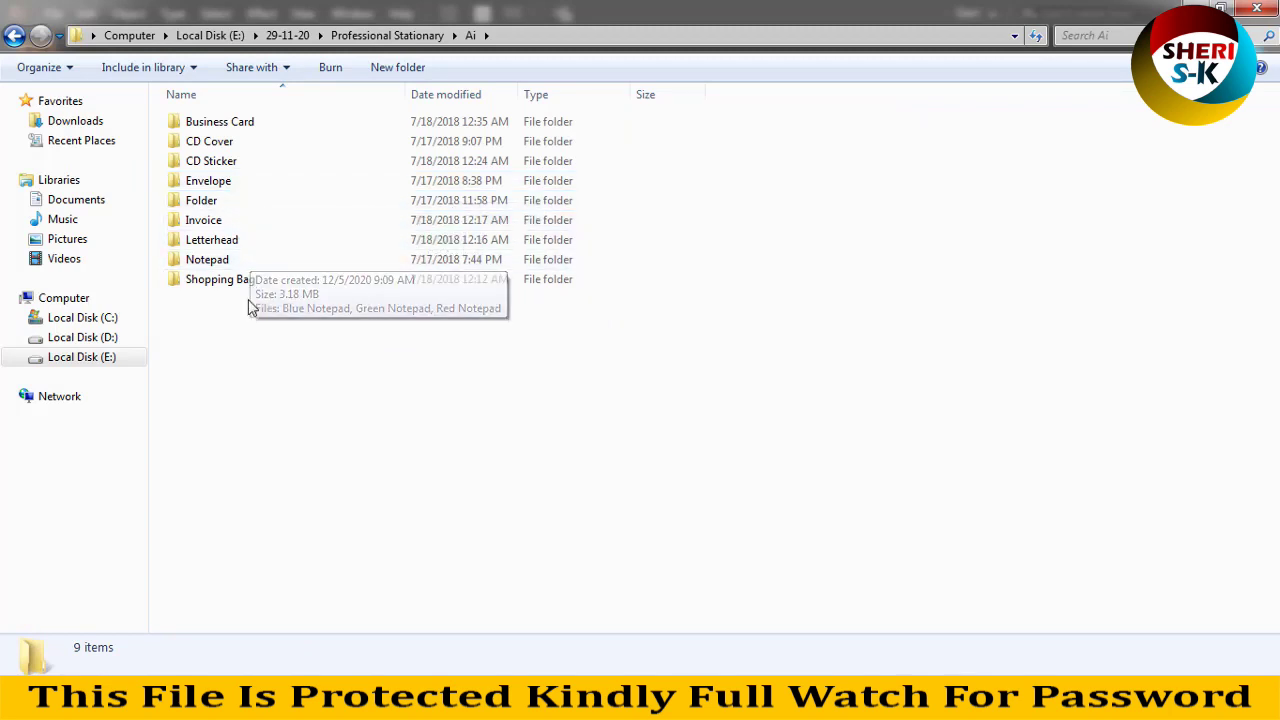
# Step: Go back to Professional Stationary and open the EPS folder's nine category folders
pyautogui.press('BackSpace')
pyautogui.doubleClick(513, 195)
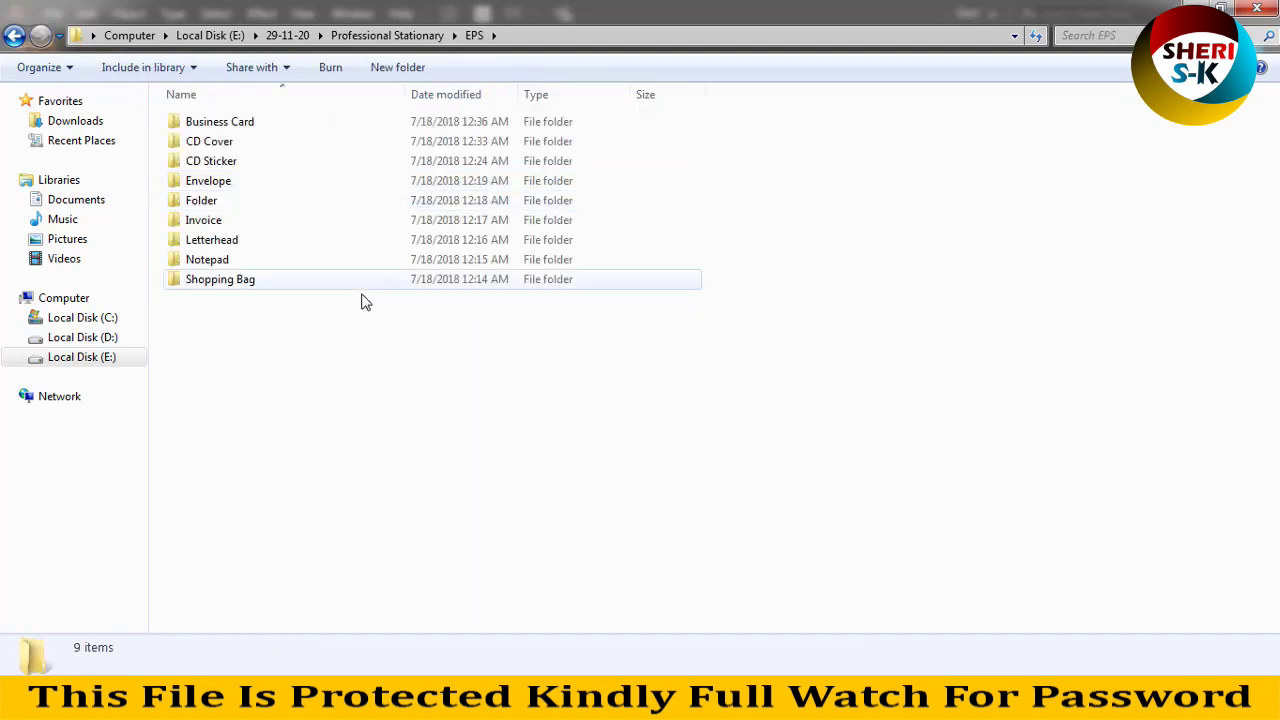
pyautogui.moveTo(329, 354)
pyautogui.mouseDown()
pyautogui.moveTo(266, 163)
pyautogui.moveTo(270, 30)
pyautogui.mouseUp()
pyautogui.click(306, 326)
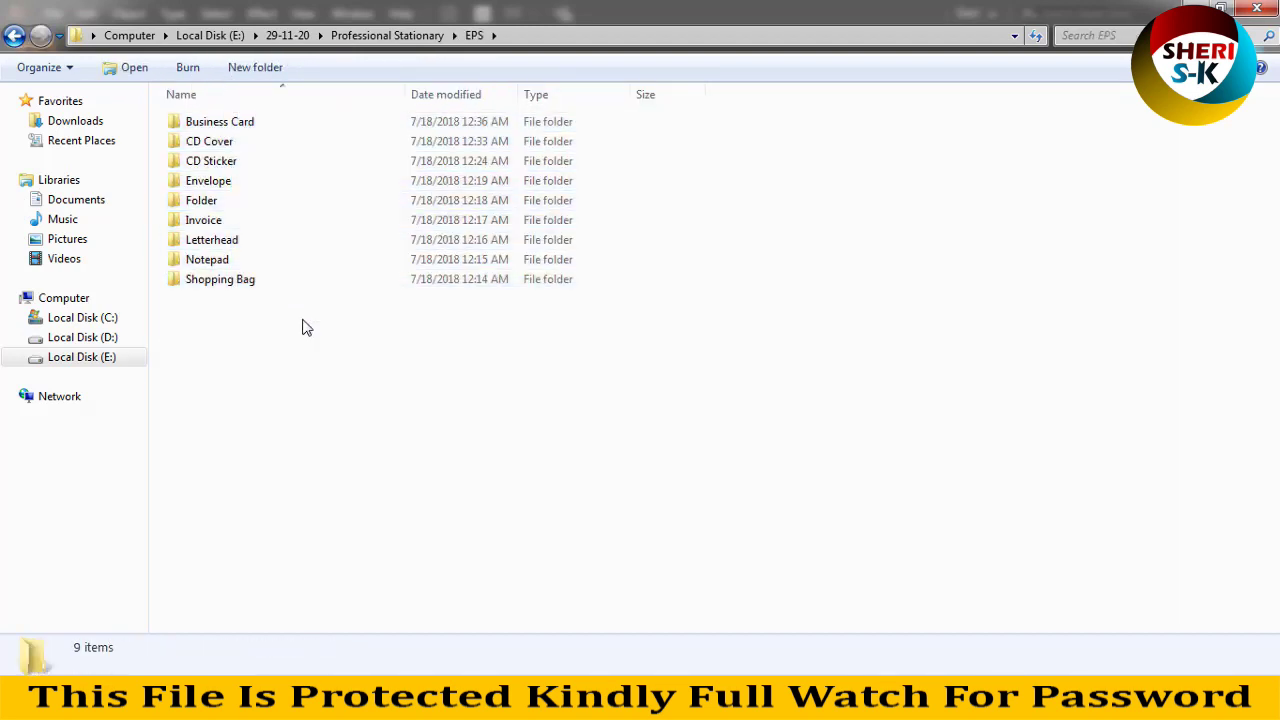
# Step: Browse the Business Card (Blue, Green, Red), CD Cover and CD Sticker folders
pyautogui.doubleClick(238, 124)
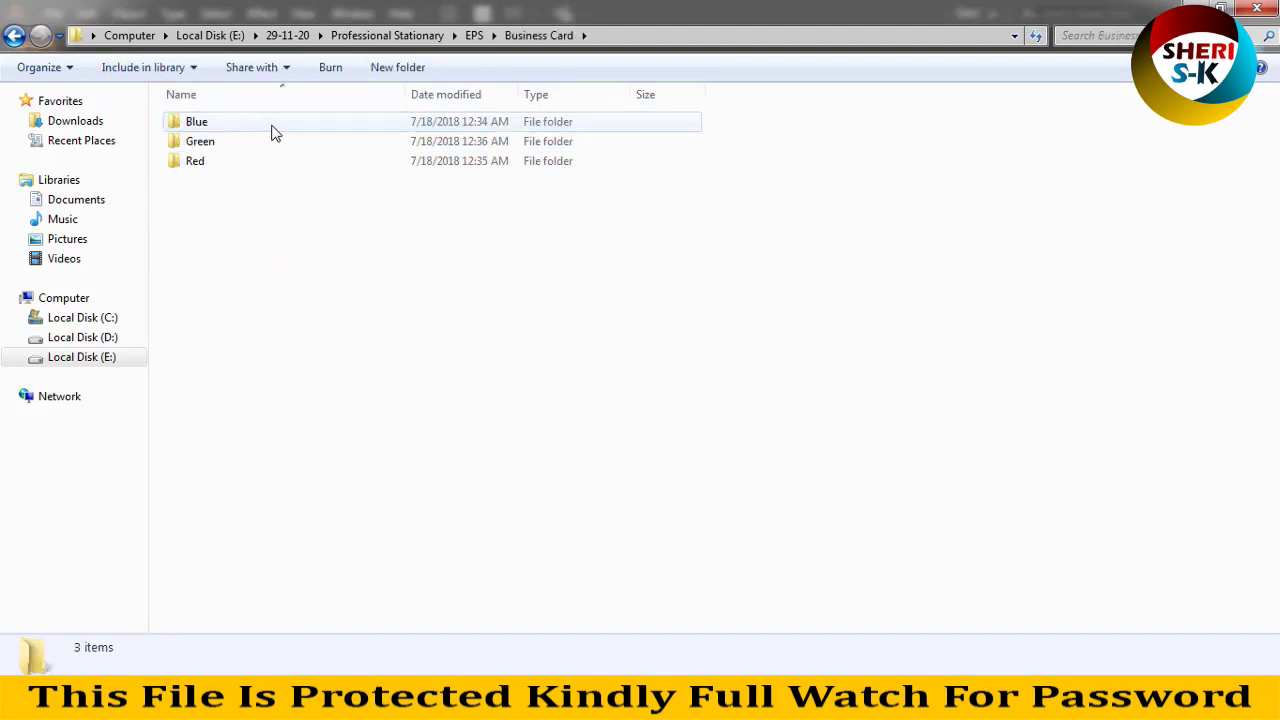
pyautogui.moveTo(276, 226)
pyautogui.mouseDown()
pyautogui.moveTo(234, 129)
pyautogui.moveTo(128, 62)
pyautogui.mouseUp()
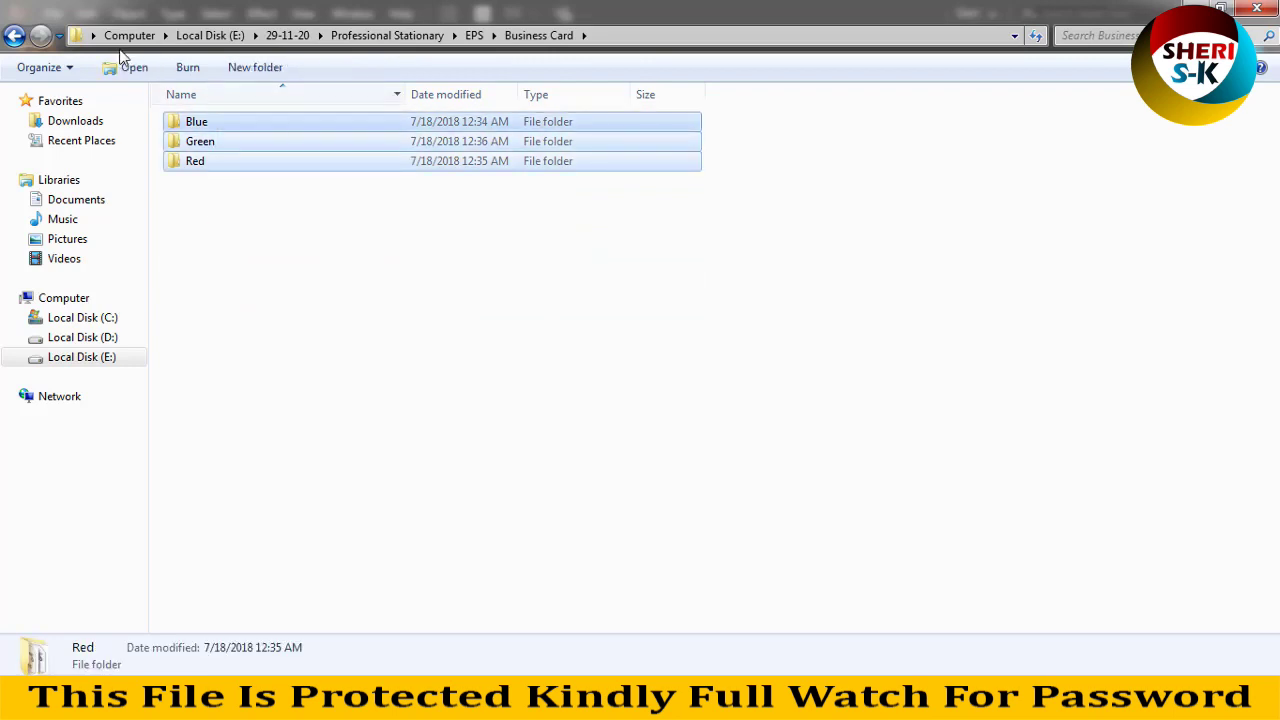
pyautogui.click(14, 36)
pyautogui.doubleClick(212, 142)
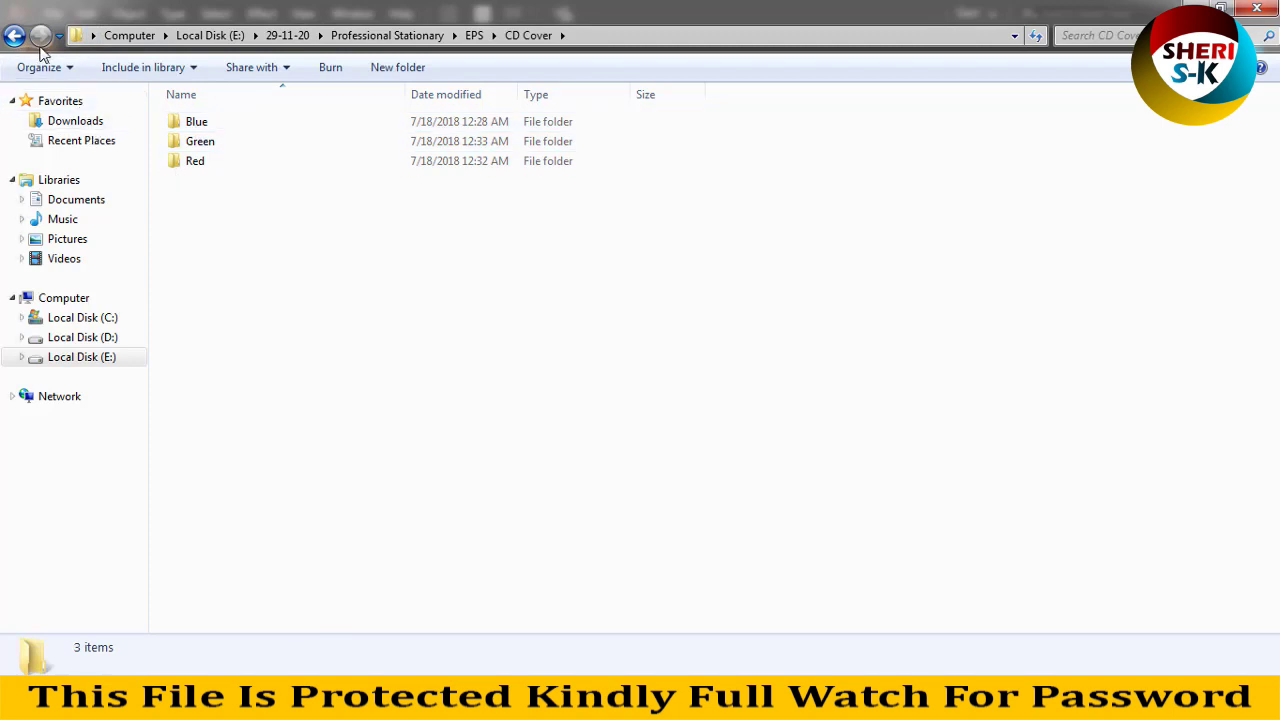
pyautogui.click(14, 36)
pyautogui.doubleClick(225, 162)
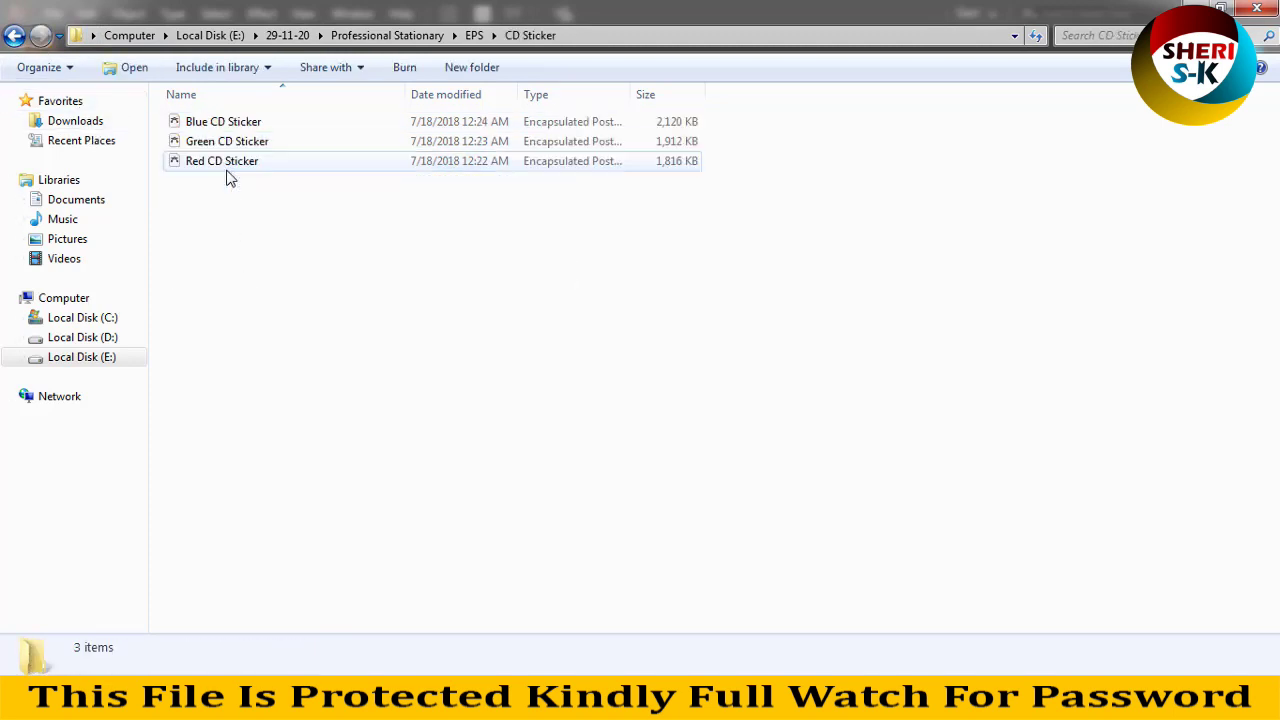
pyautogui.click(14, 36)
# Step: Browse the Envelope, Folder, Letterhead and Shopping Bag template folders
pyautogui.doubleClick(272, 180)
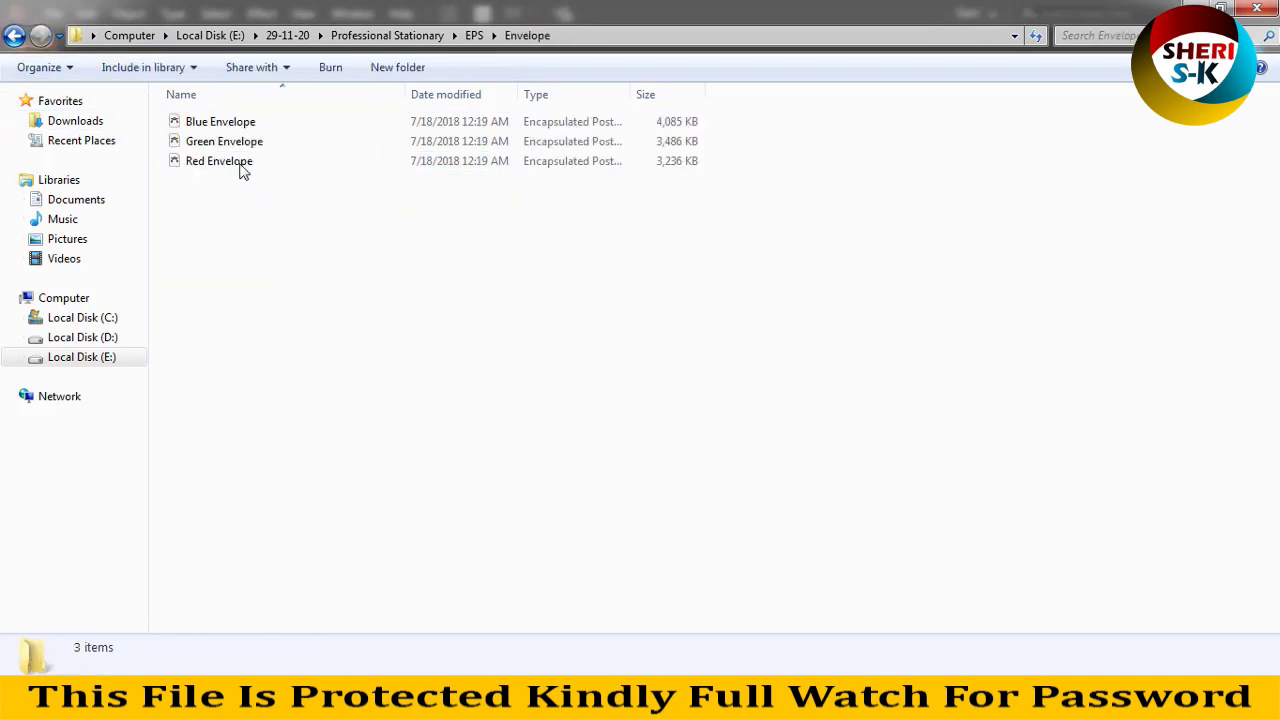
pyautogui.click(14, 36)
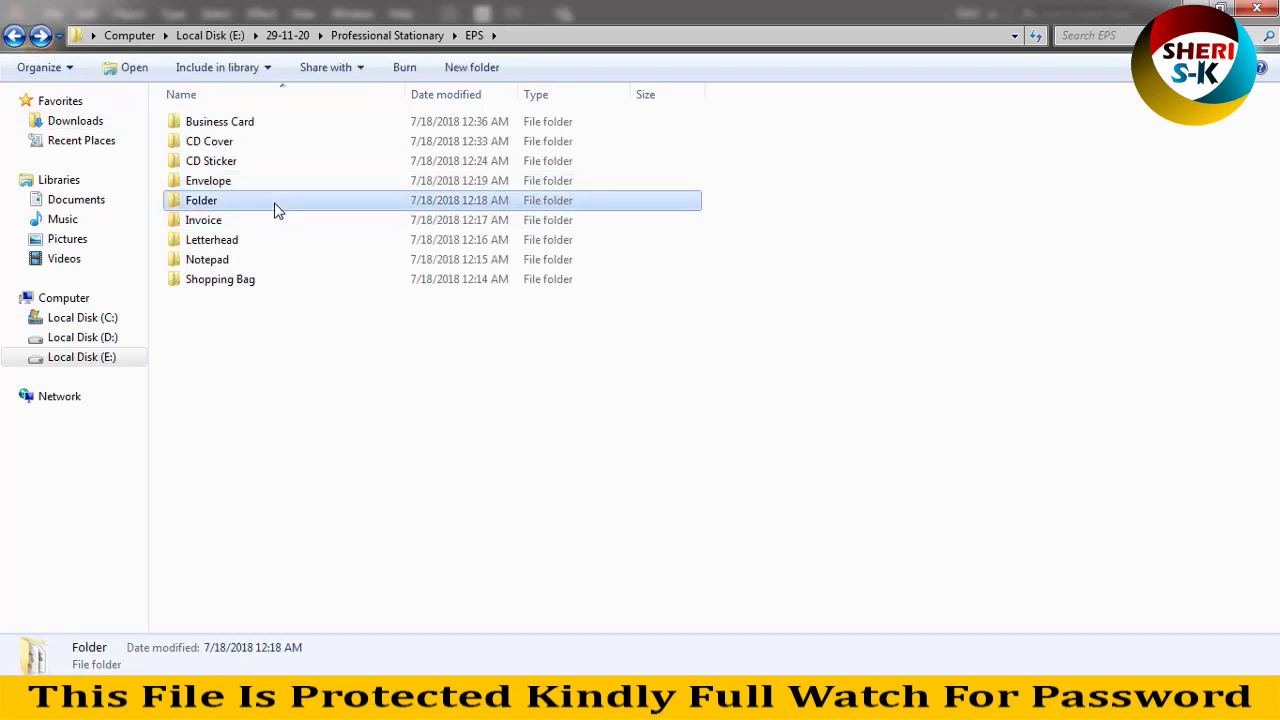
pyautogui.doubleClick(275, 200)
pyautogui.click(14, 36)
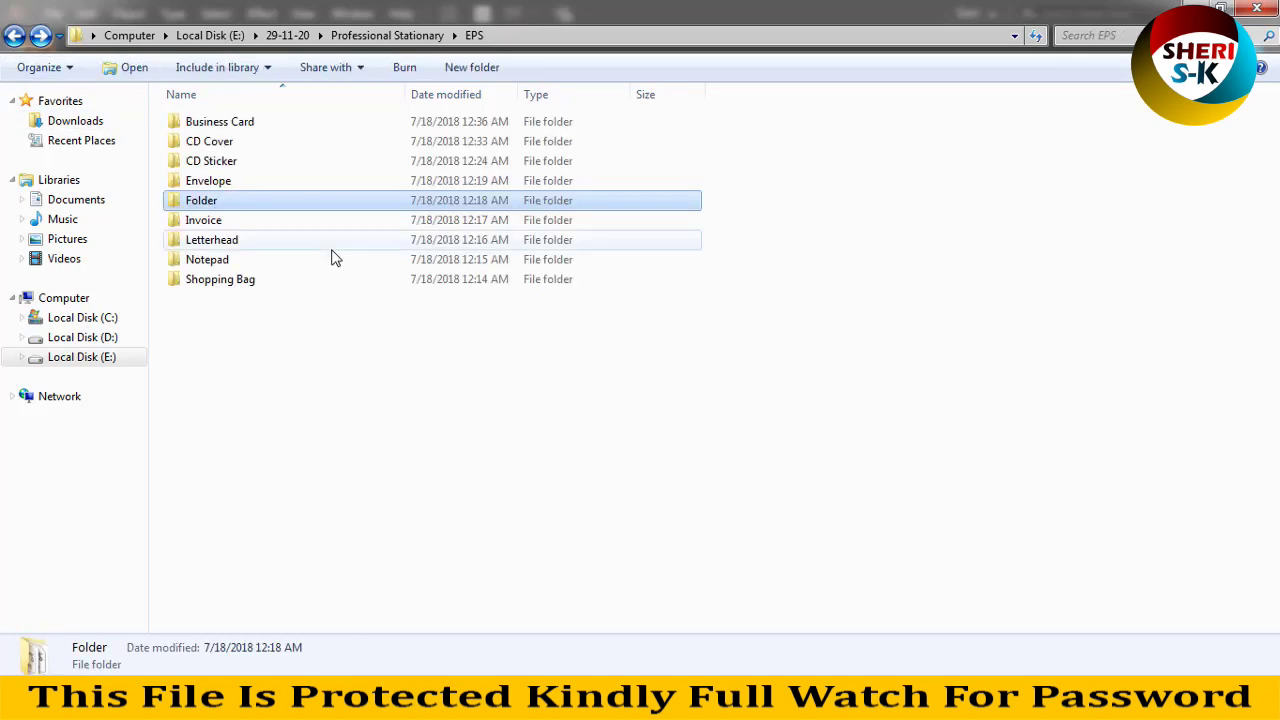
pyautogui.doubleClick(253, 246)
pyautogui.click(14, 36)
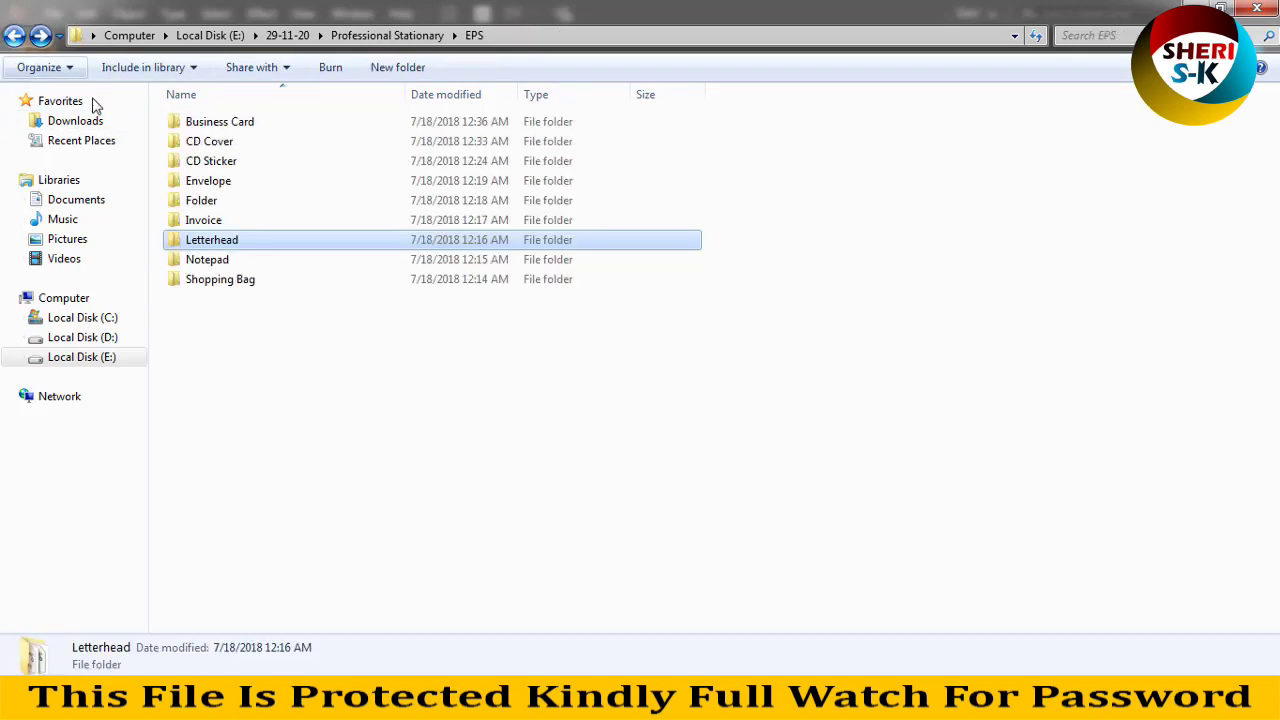
pyautogui.doubleClick(240, 278)
pyautogui.click(14, 36)
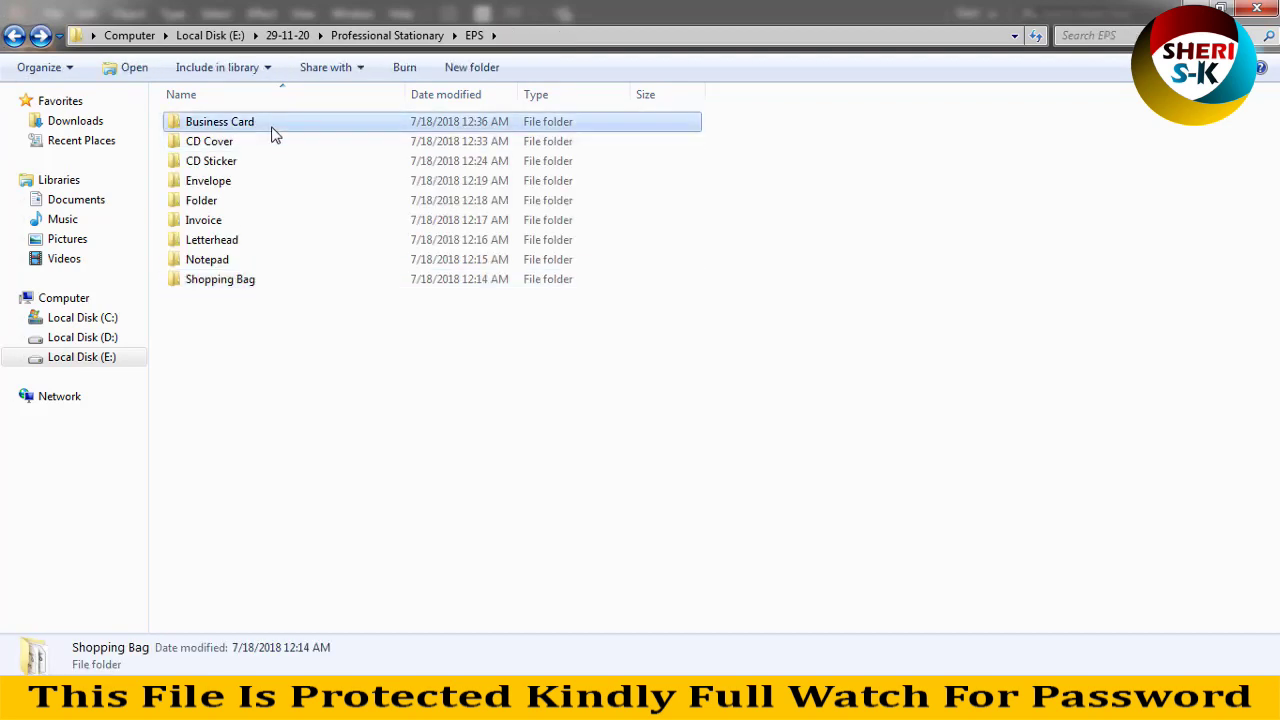
# Step: Open Business Card > Red and select the Front file
pyautogui.doubleClick(203, 121)
pyautogui.doubleClick(226, 170)
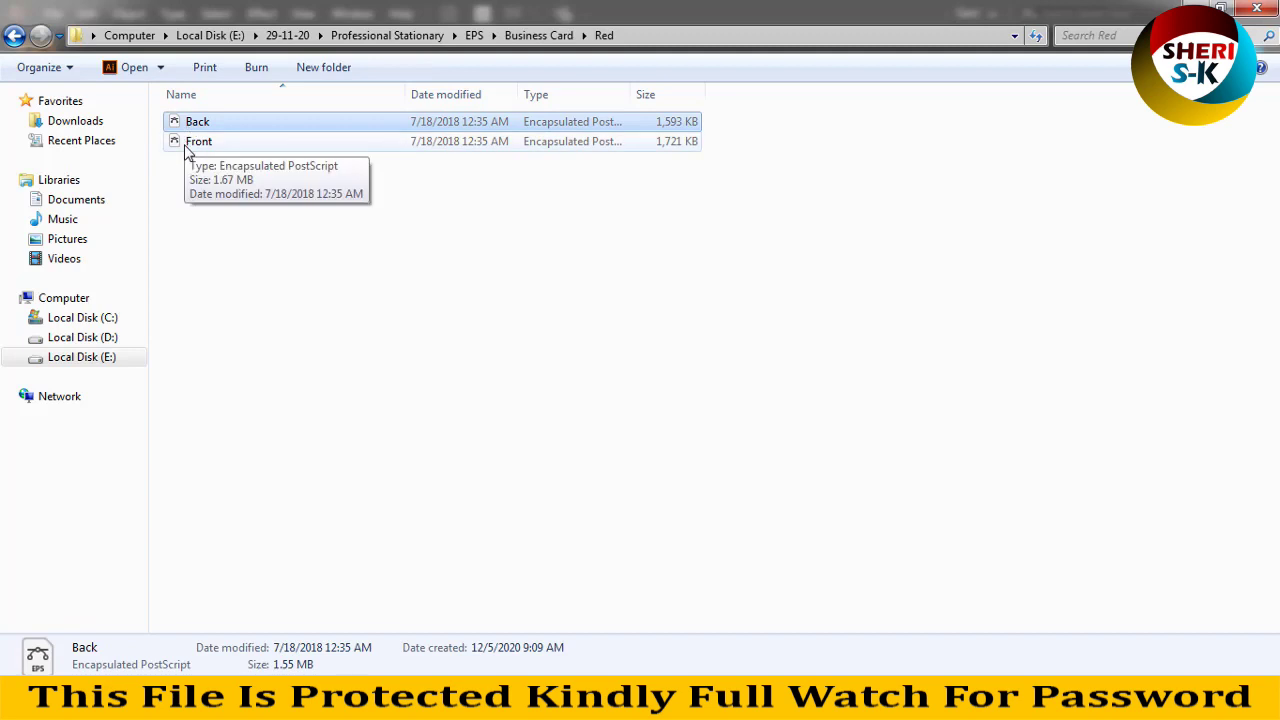
pyautogui.click(196, 153)
# Step: Drop Front.eps into Illustrator, keeping 9-slice scaling and suppressing that notice
pyautogui.moveTo(213, 190); pyautogui.dragTo(200, 685)
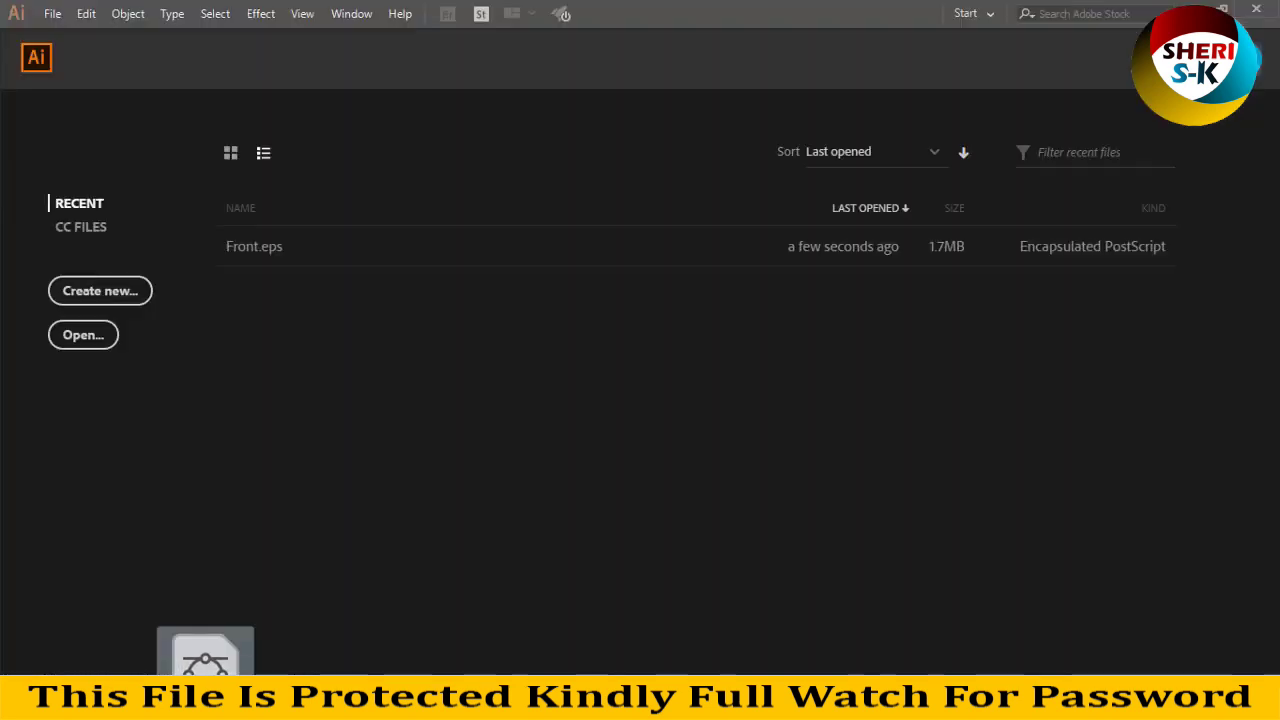
pyautogui.moveTo(210, 660); pyautogui.dragTo(446, 388)
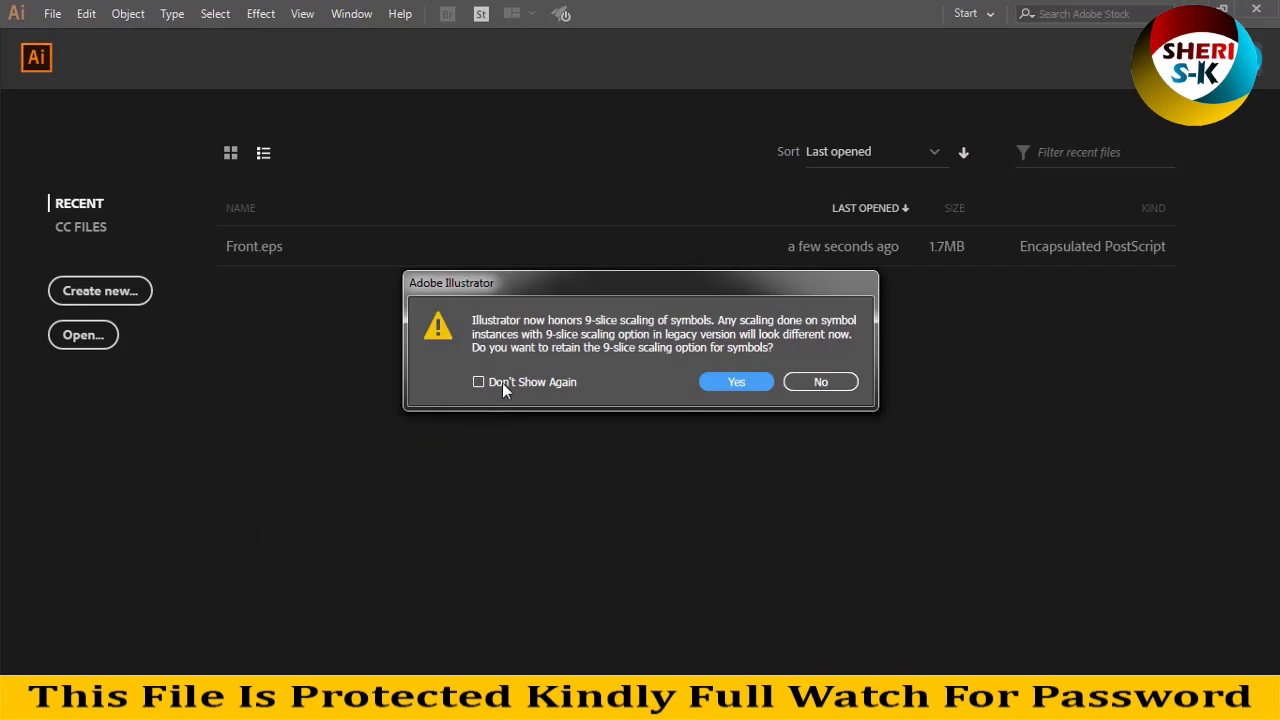
pyautogui.click(500, 383)
pyautogui.click(710, 382)
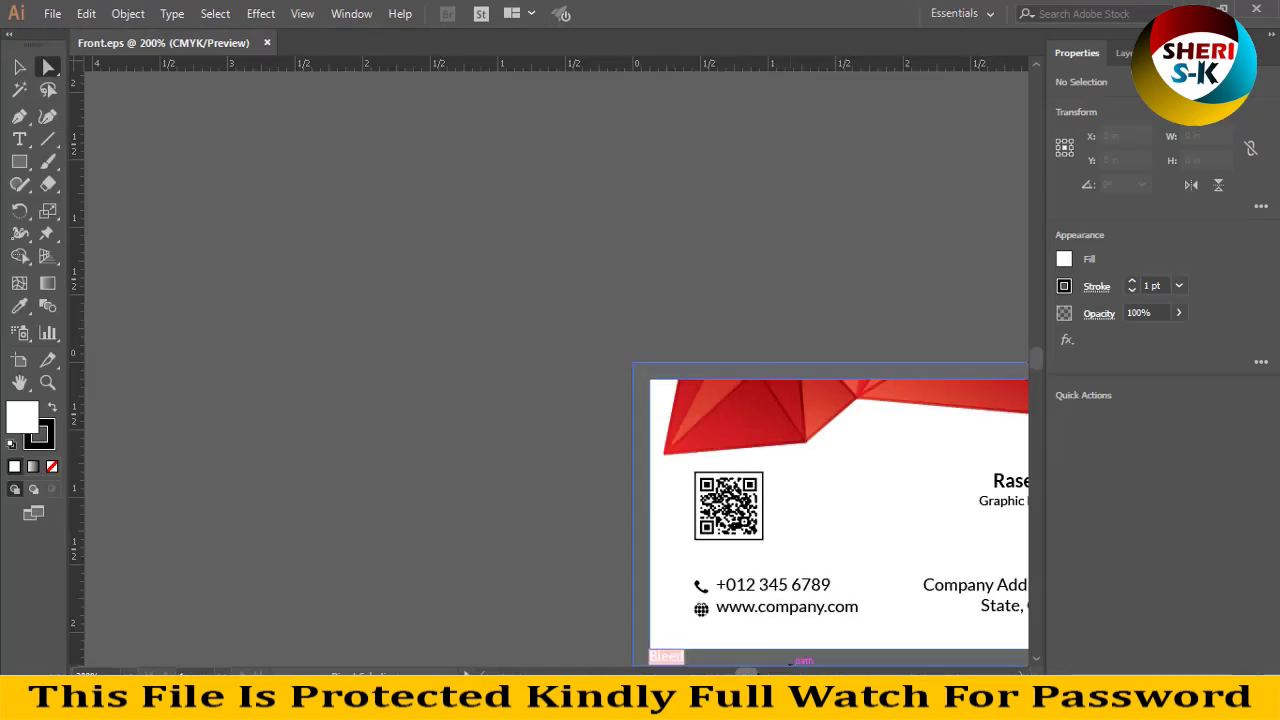
# Step: Scroll to bring the whole red business card into view
pyautogui.hscroll(5, 600, 490)
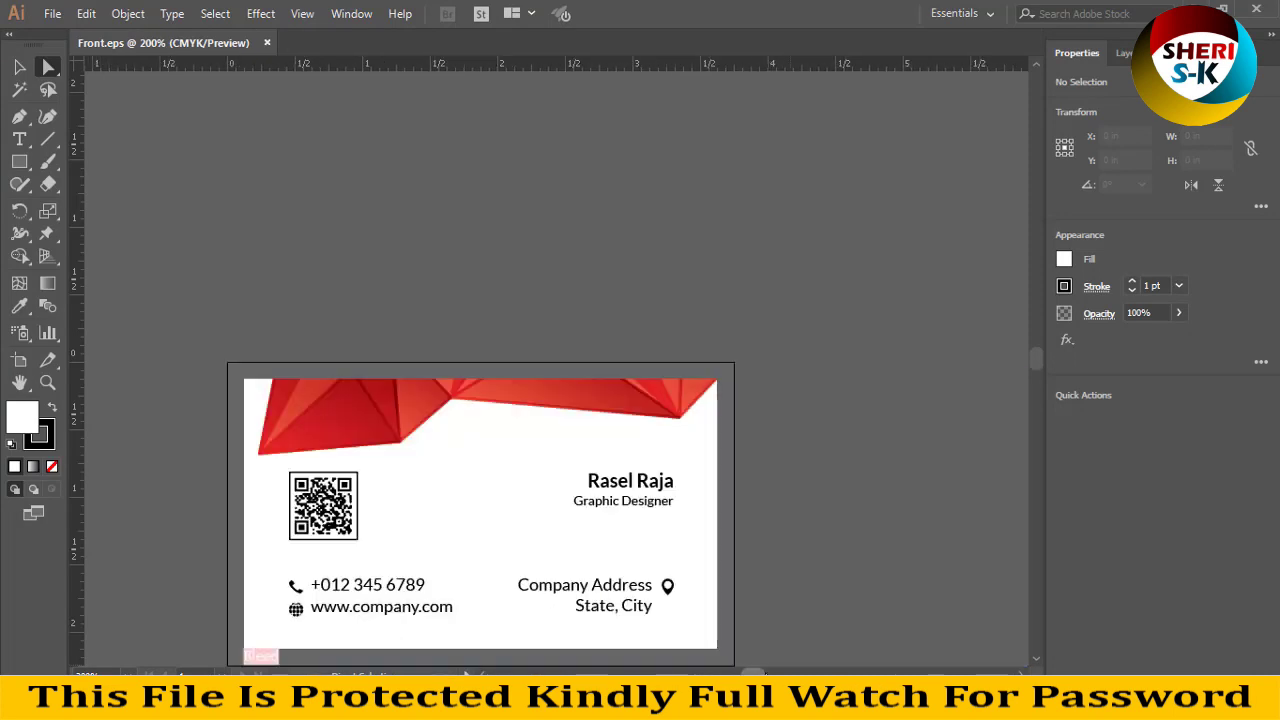
pyautogui.click(543, 400)
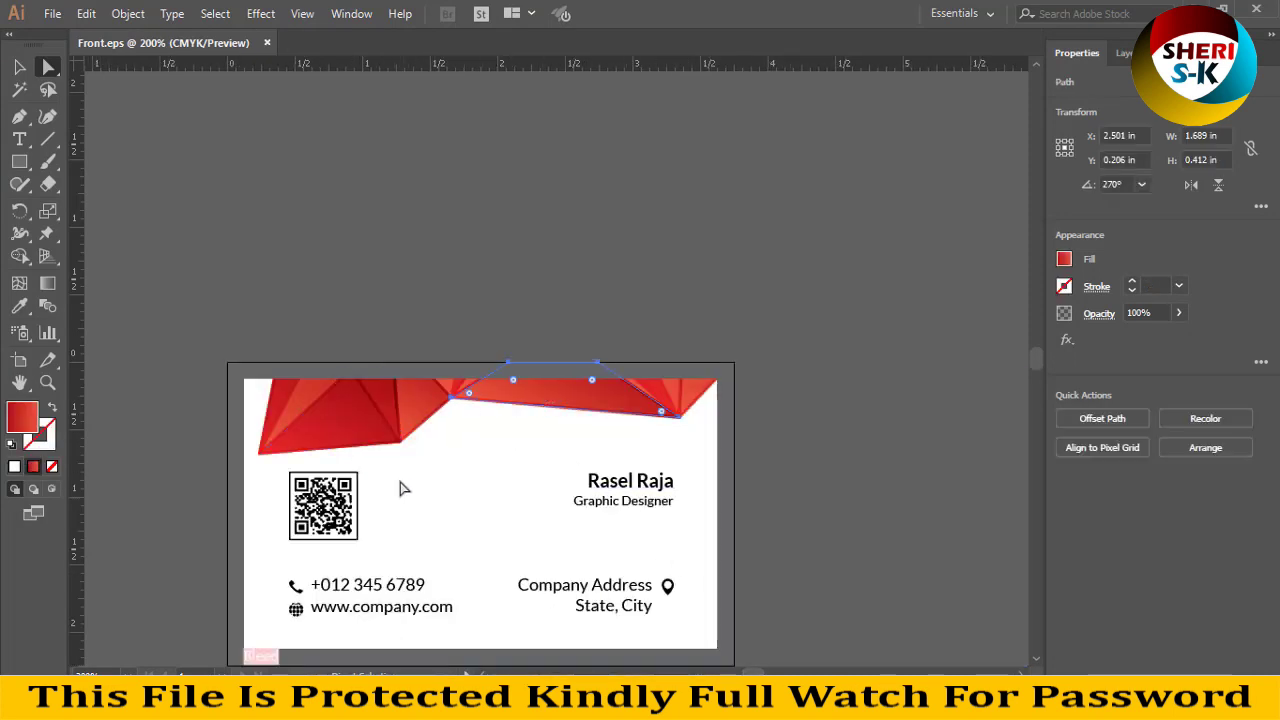
pyautogui.click(560, 543)
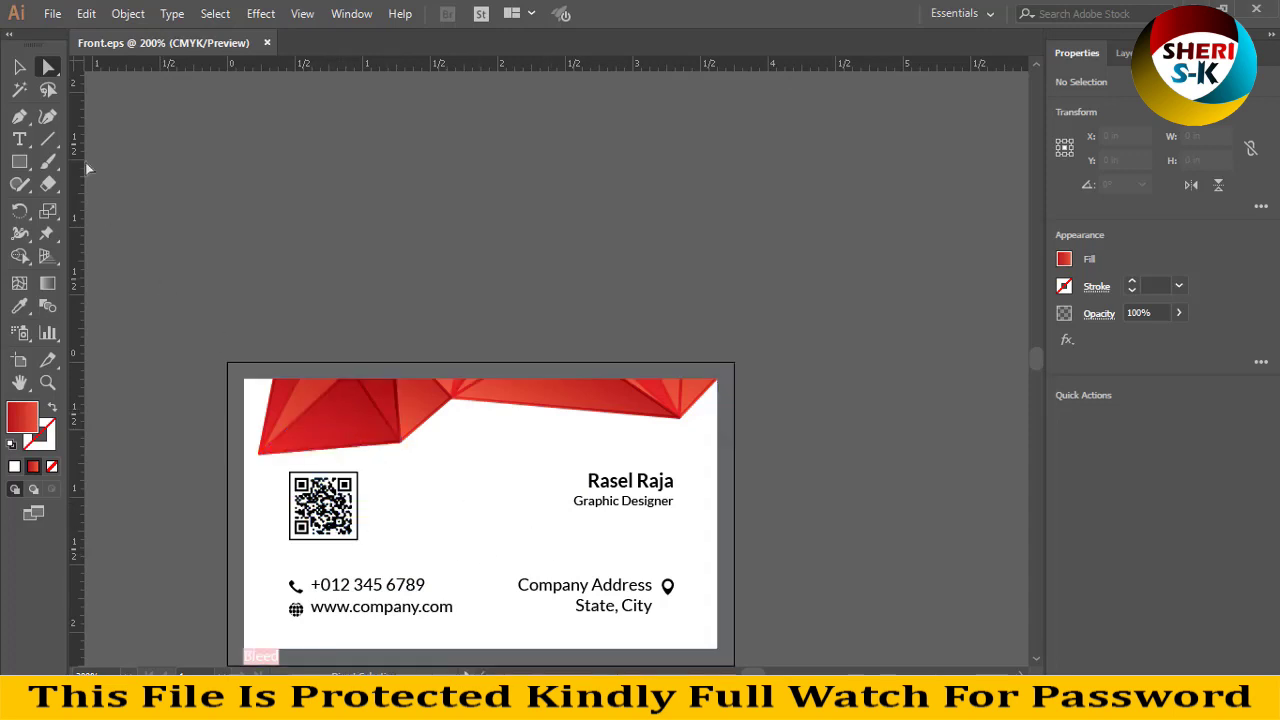
# Step: Give a red header triangle a light cyan fill using the colour picker
pyautogui.click(414, 410)
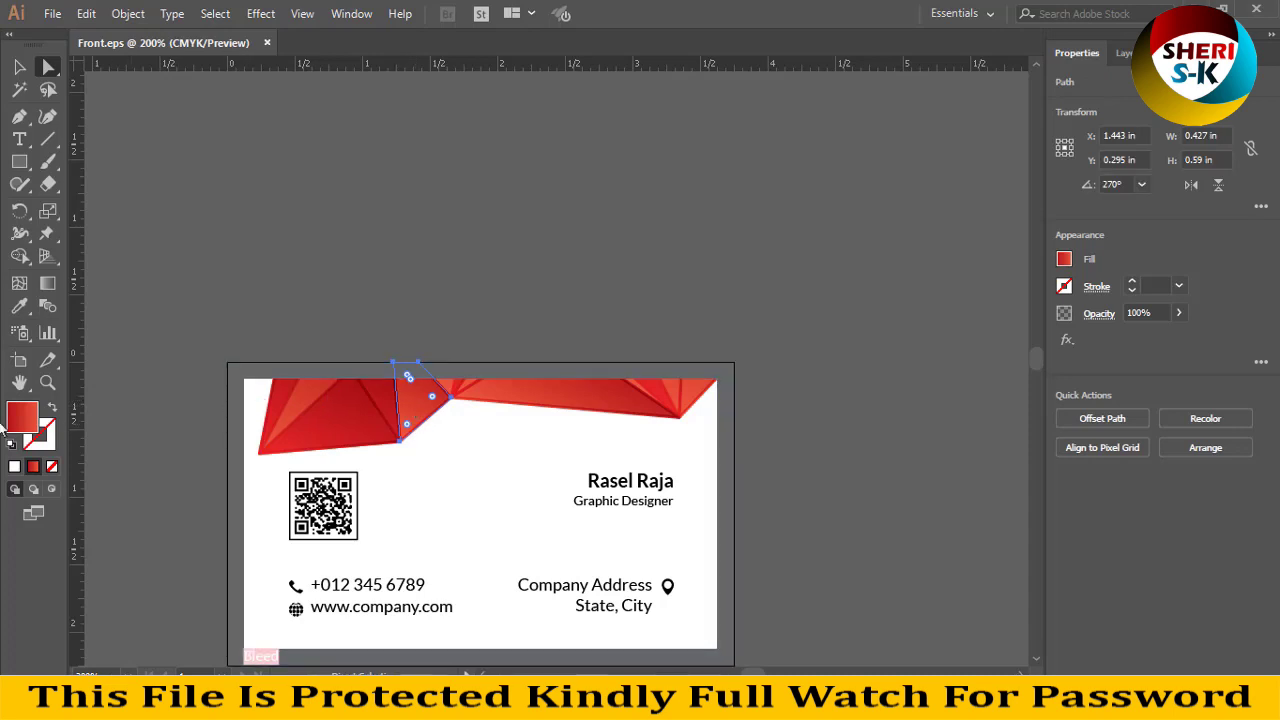
pyautogui.doubleClick(21, 424)
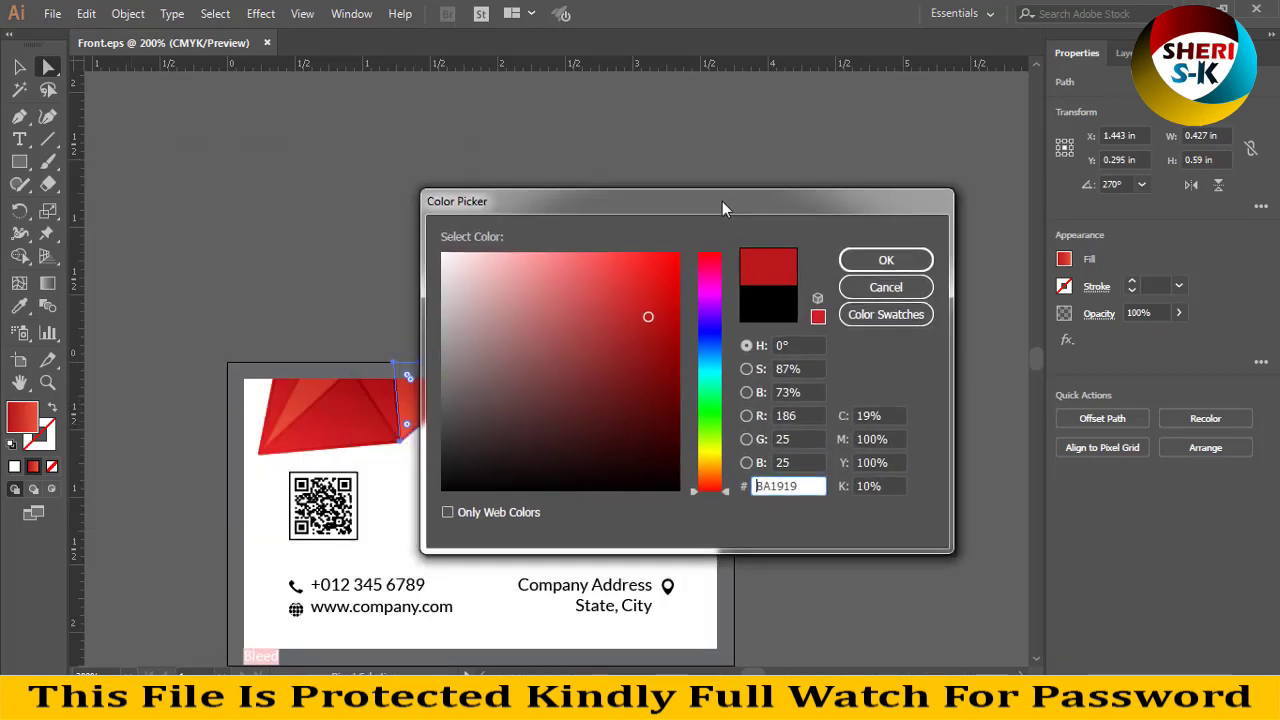
pyautogui.moveTo(364, 170); pyautogui.dragTo(732, 204)
pyautogui.moveTo(653, 281); pyautogui.dragTo(698, 277)
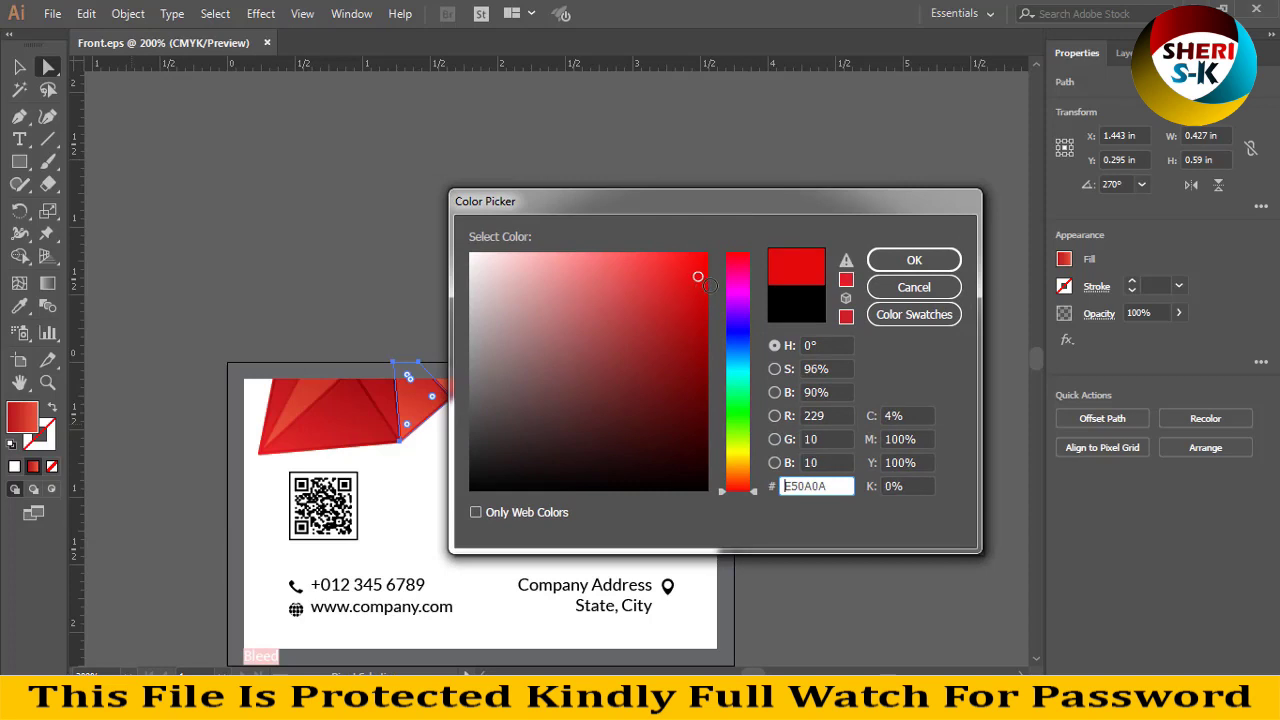
pyautogui.moveTo(748, 319); pyautogui.dragTo(737, 377)
pyautogui.click(686, 259)
pyautogui.click(905, 260)
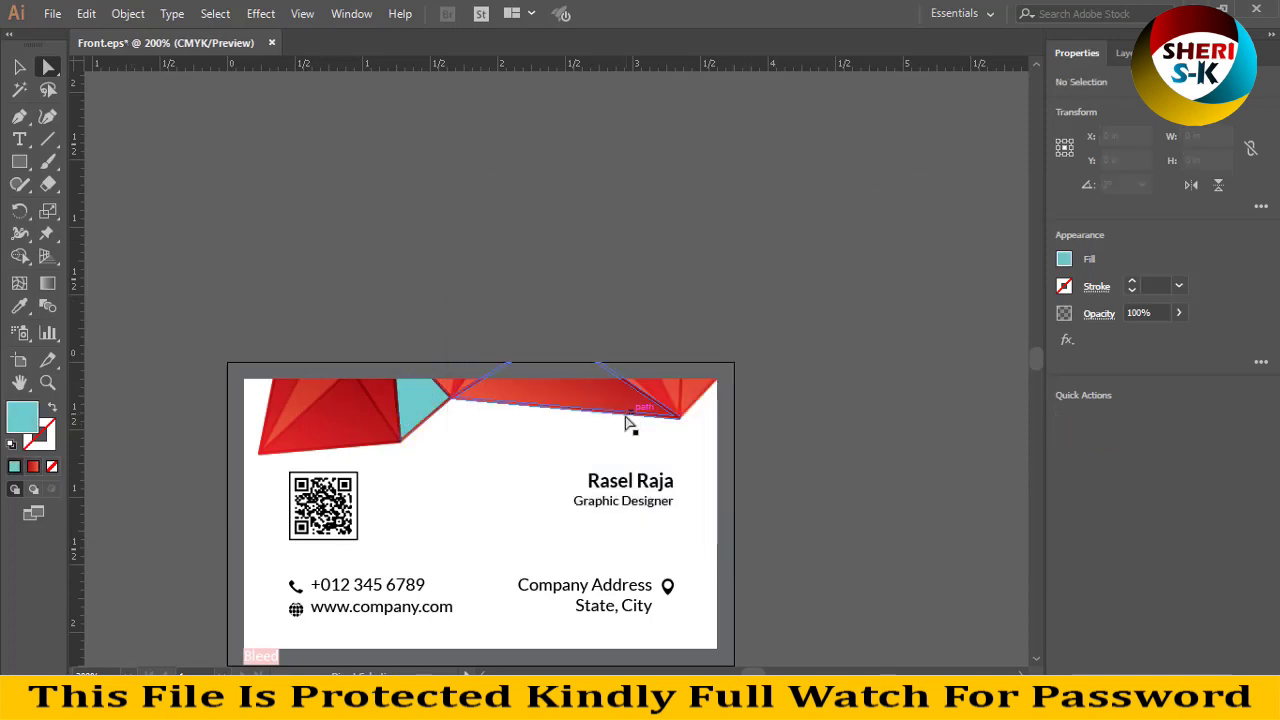
# Step: Try orange, gradient and magenta swatches on the triangle, settling on yellow
pyautogui.click(427, 400)
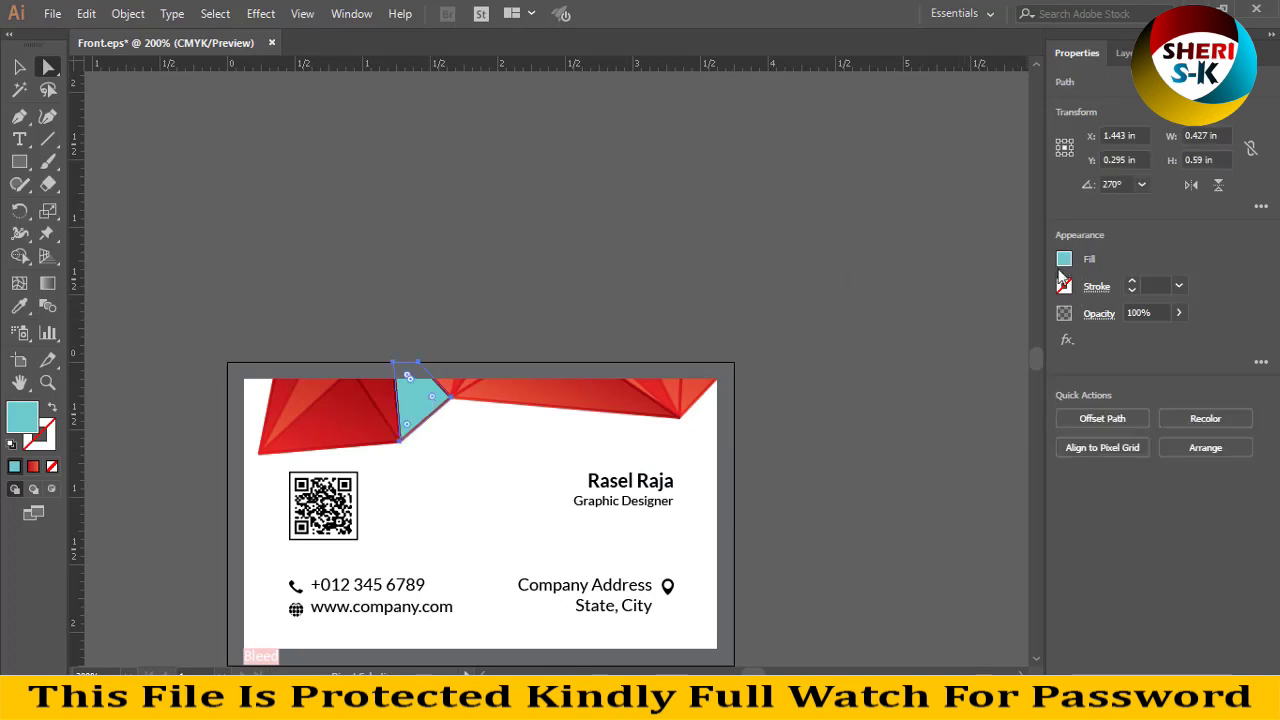
pyautogui.click(1064, 259)
pyautogui.click(1030, 326)
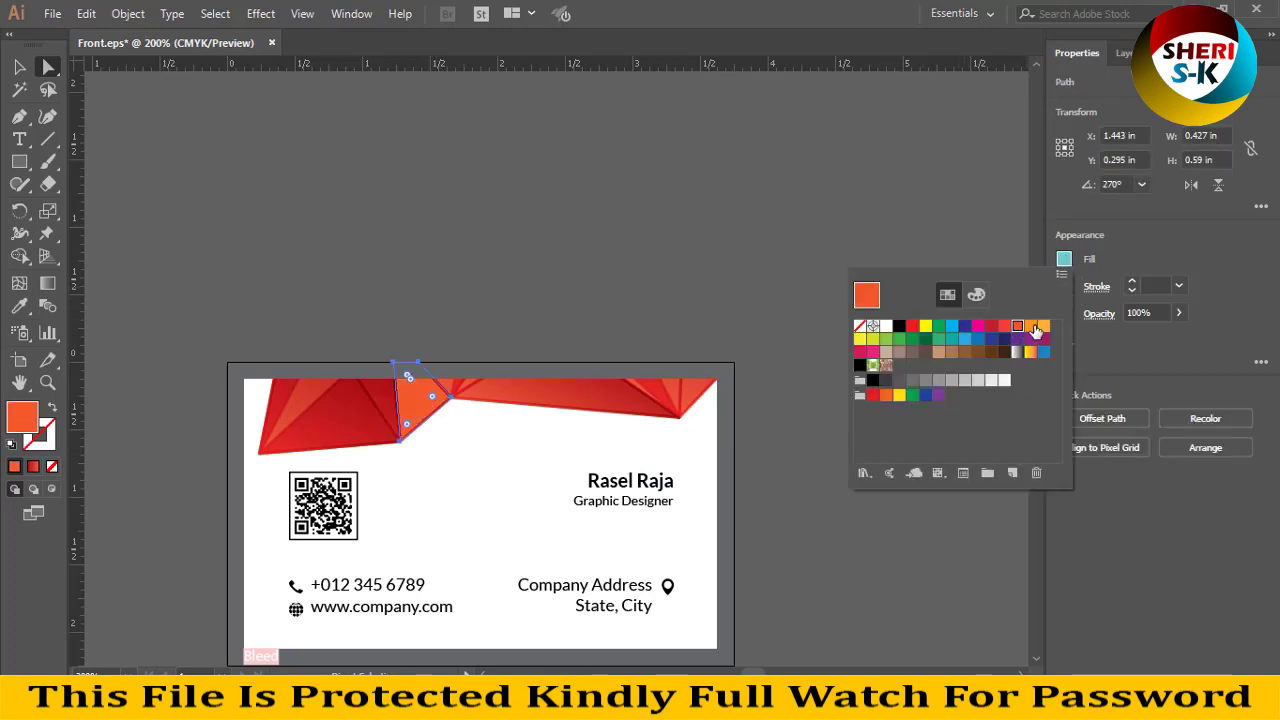
pyautogui.click(1031, 353)
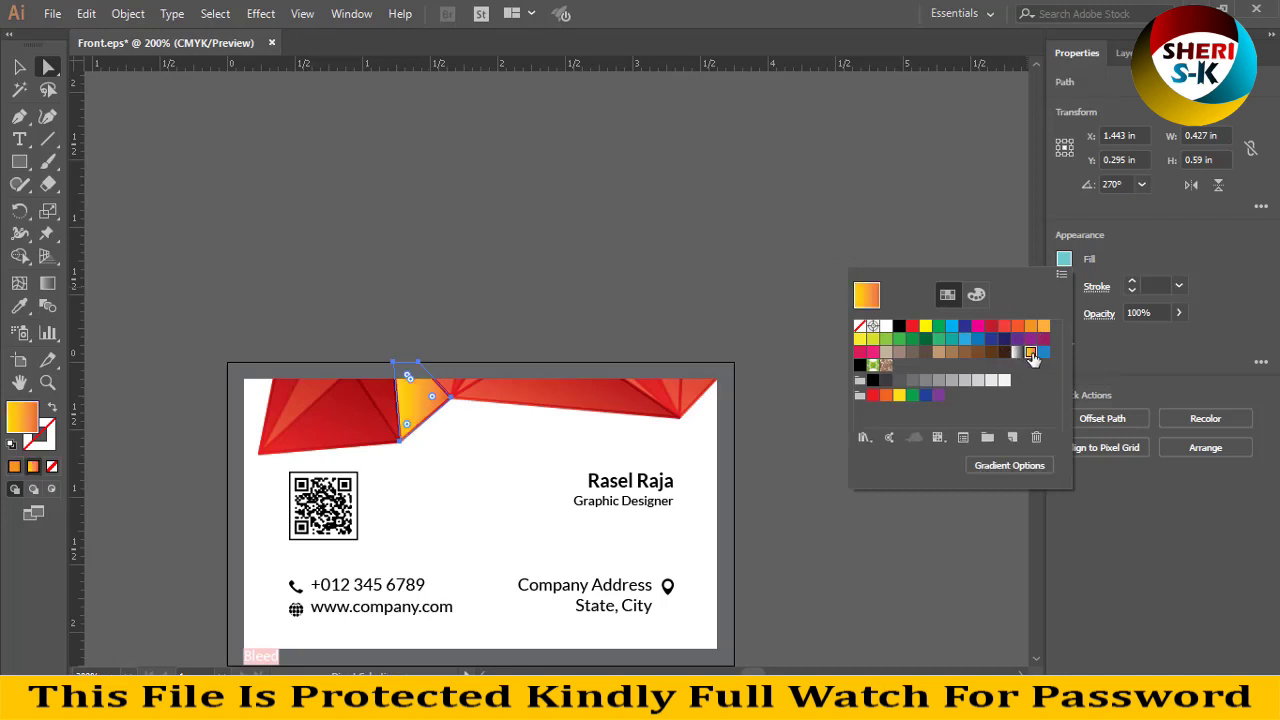
pyautogui.click(977, 327)
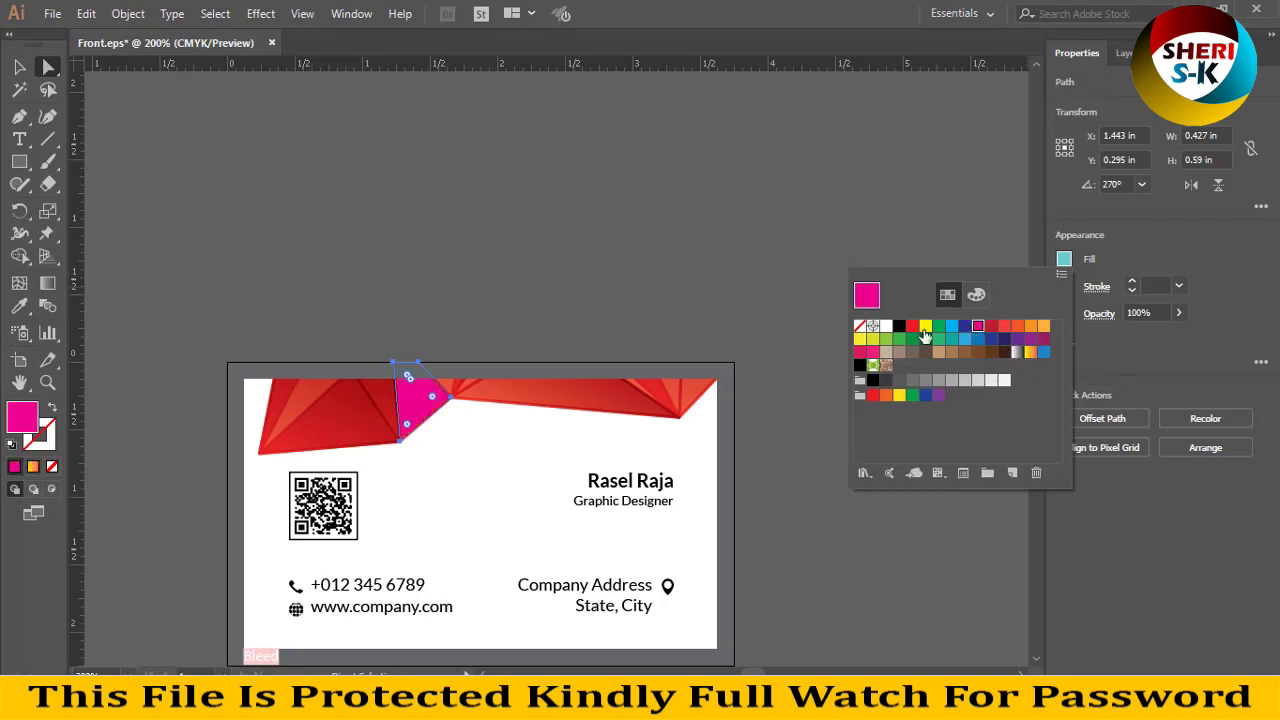
pyautogui.click(925, 328)
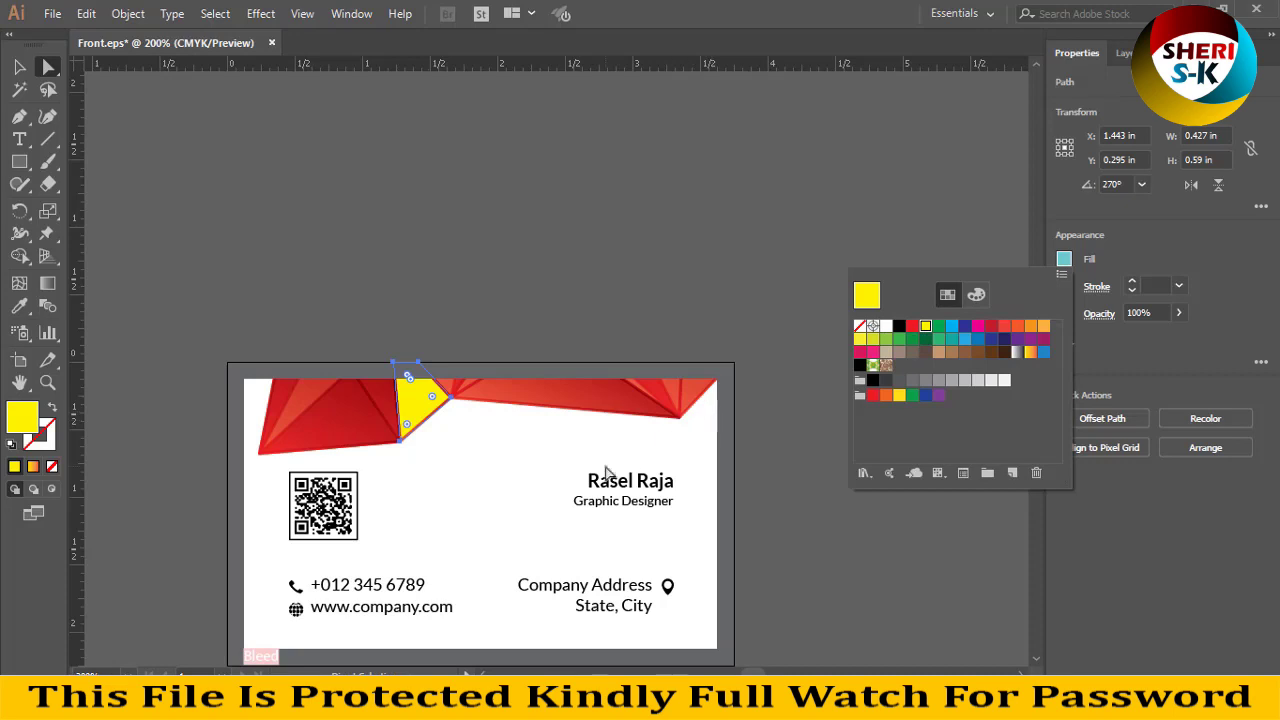
pyautogui.click(588, 426)
pyautogui.click(447, 447)
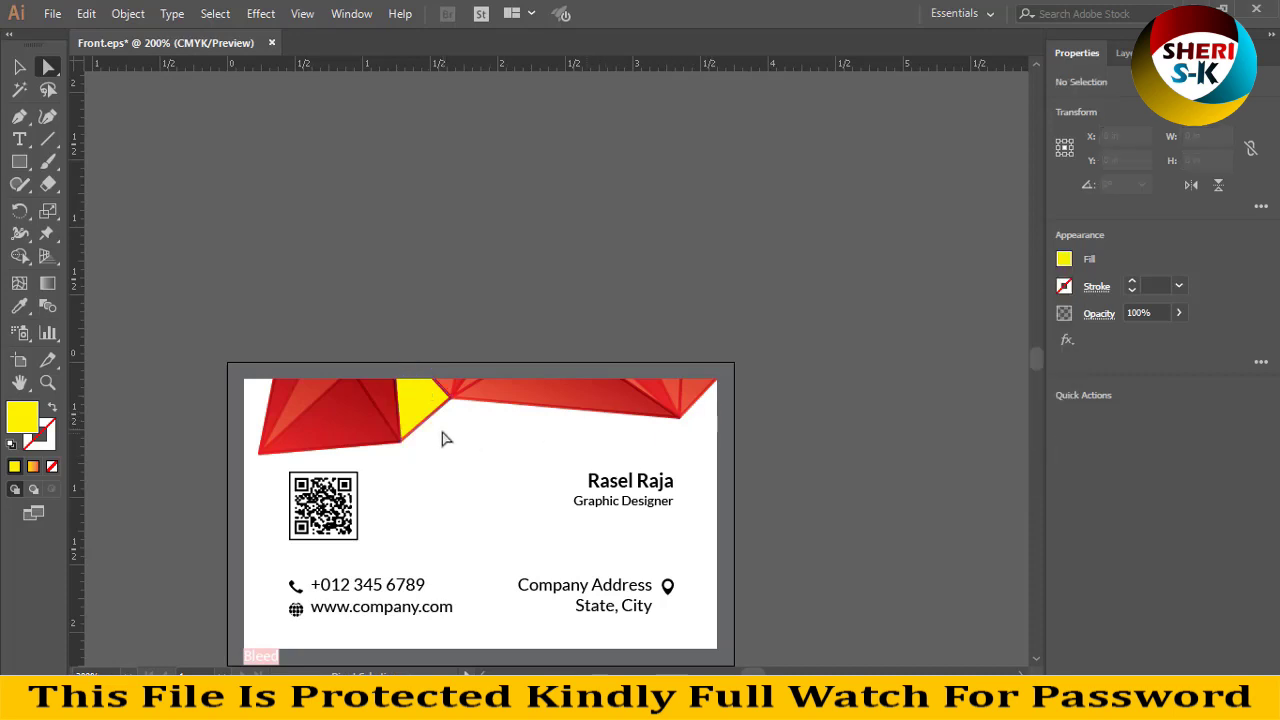
# Step: Fill the thin red piece beside the yellow triangle black
pyautogui.click(426, 428)
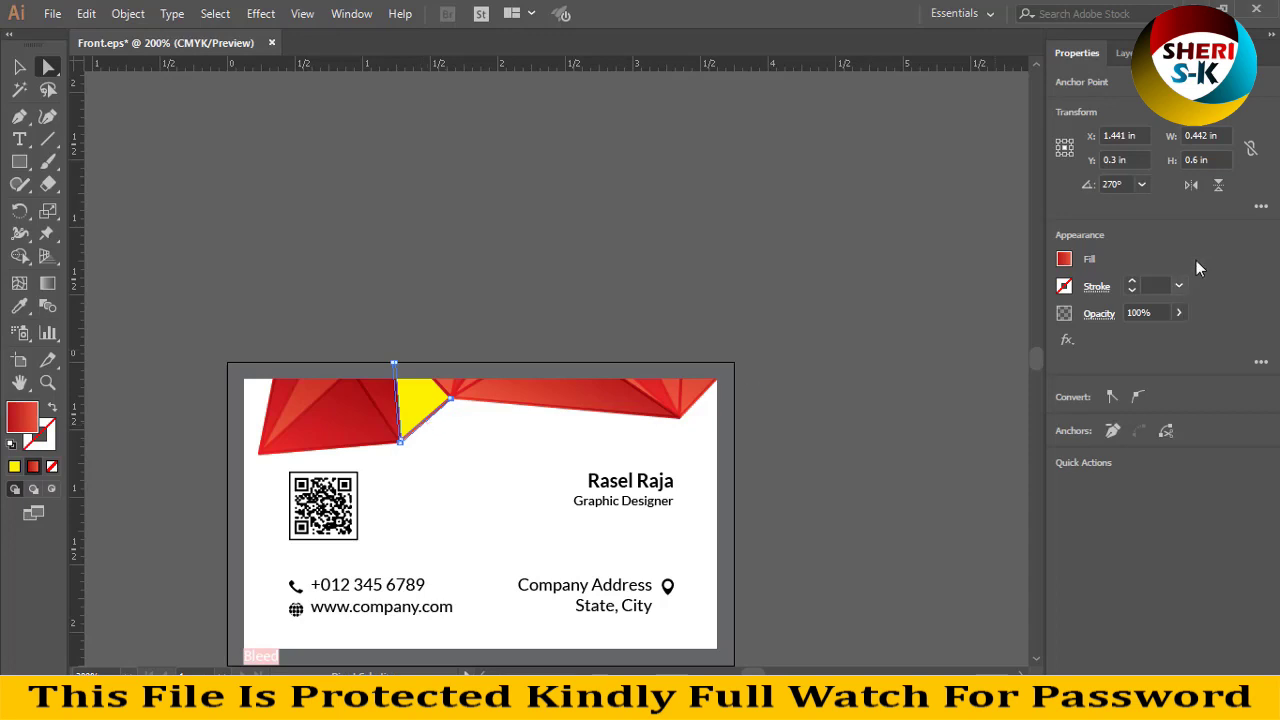
pyautogui.click(1064, 260)
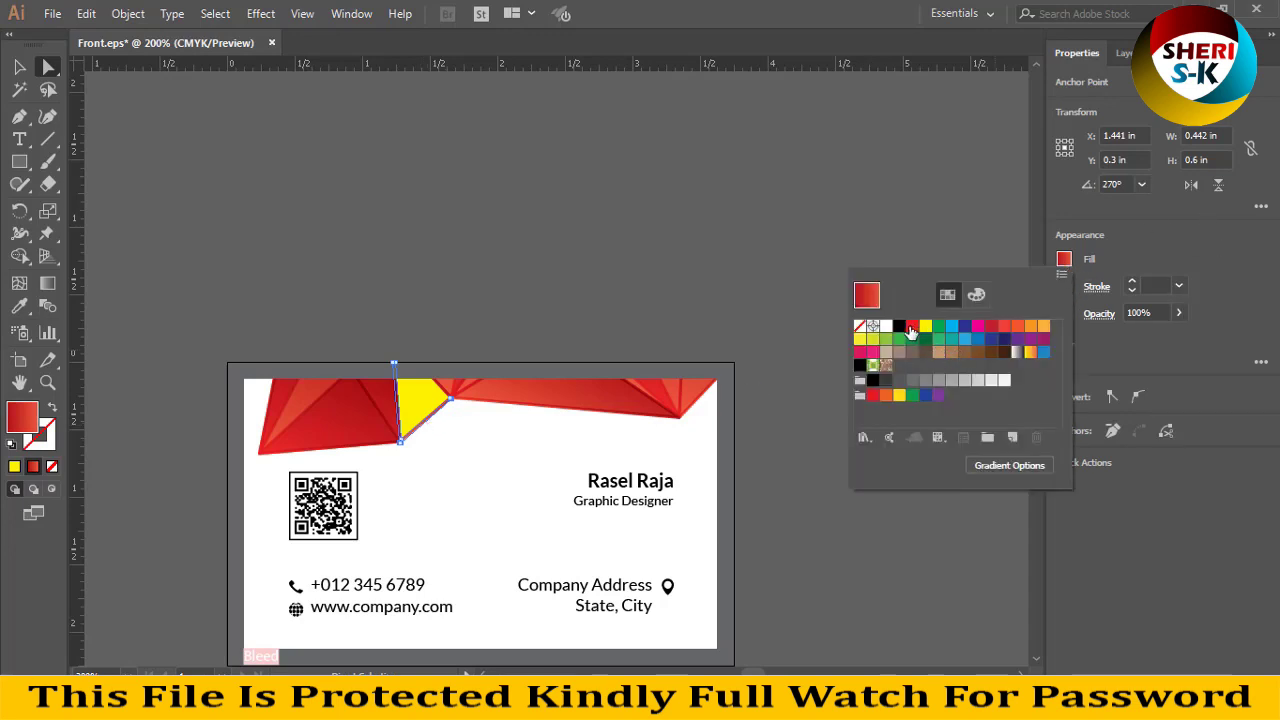
pyautogui.click(903, 328)
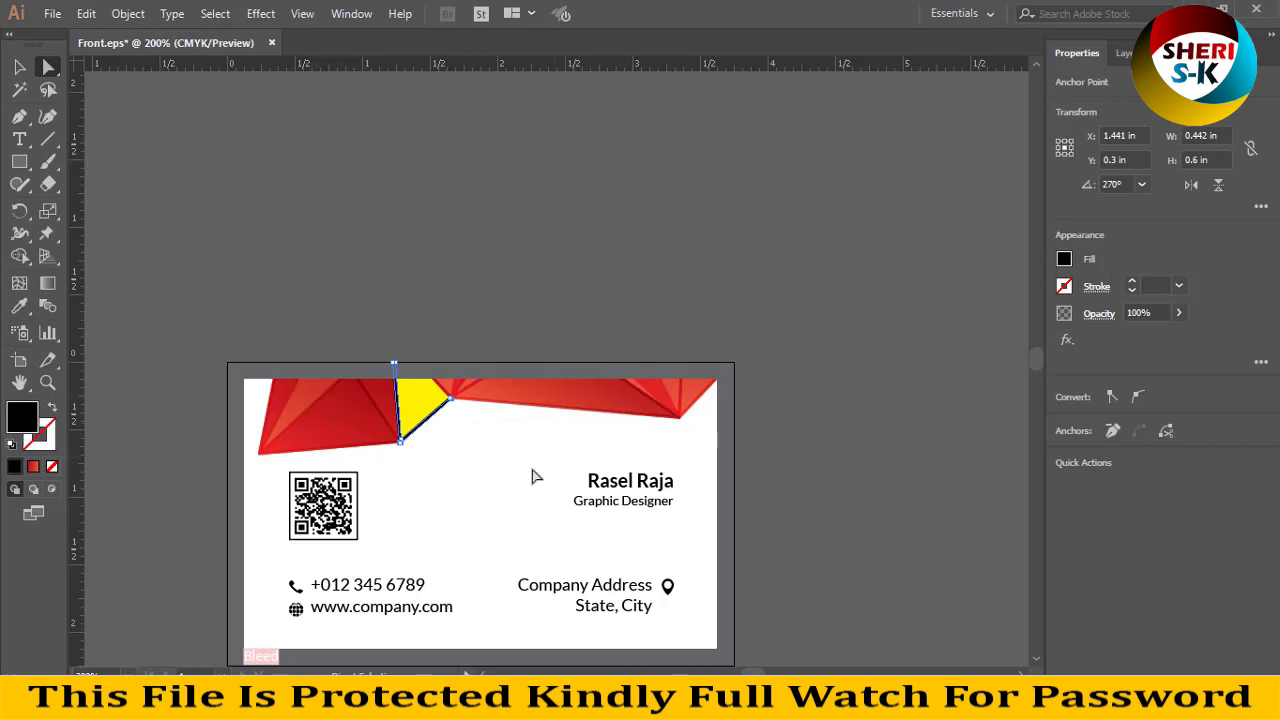
pyautogui.click(628, 488)
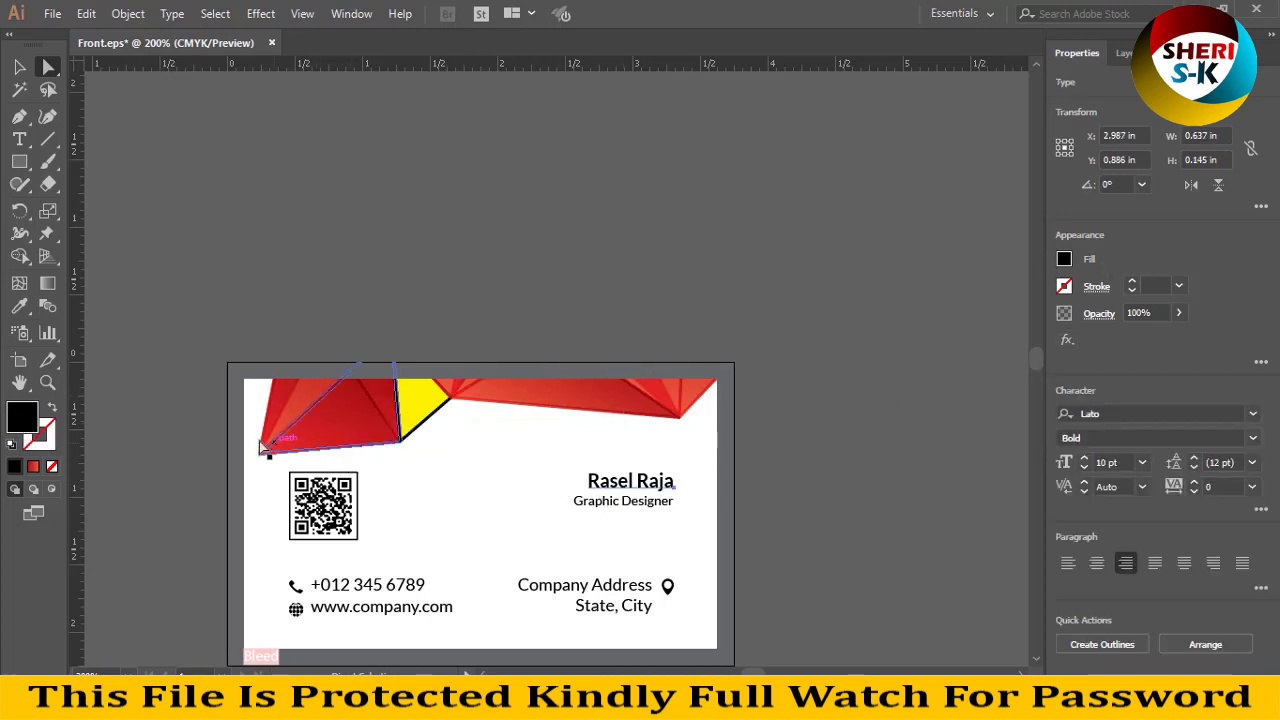
pyautogui.click(19, 139)
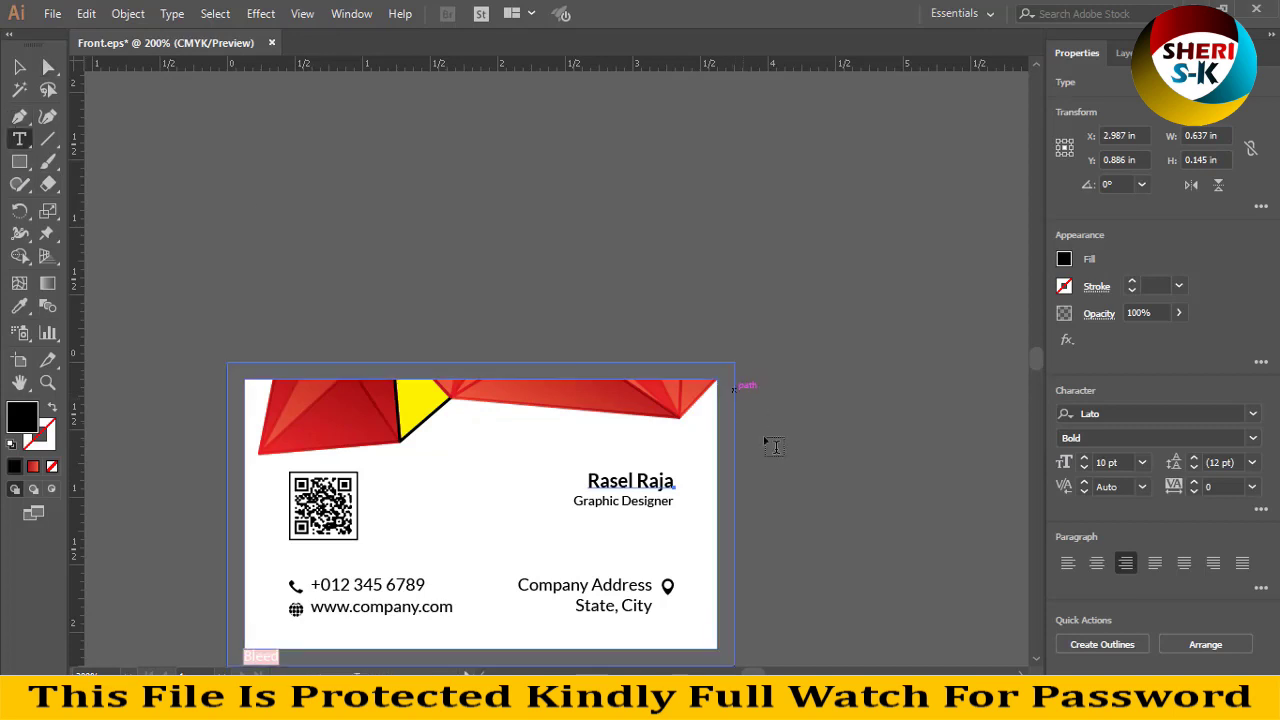
pyautogui.click(666, 480)
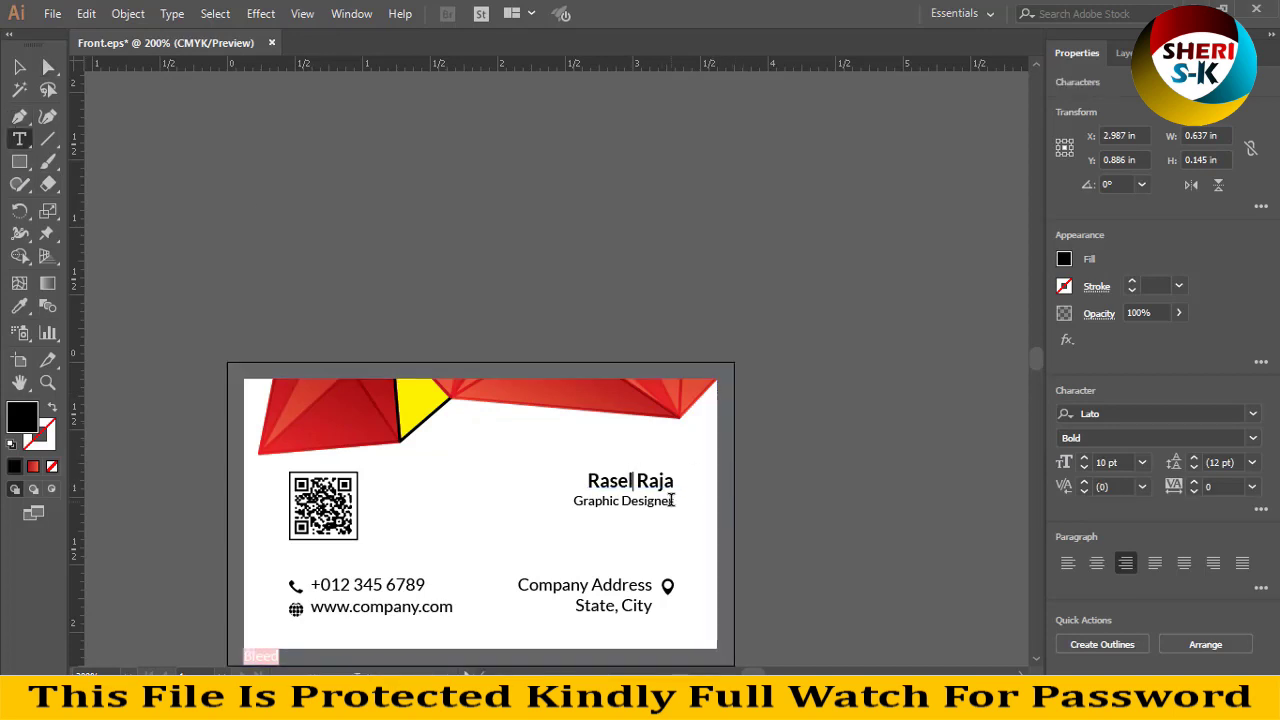
pyautogui.hotkey('ctrl', 'a')
pyautogui.write('Sheri Sk')
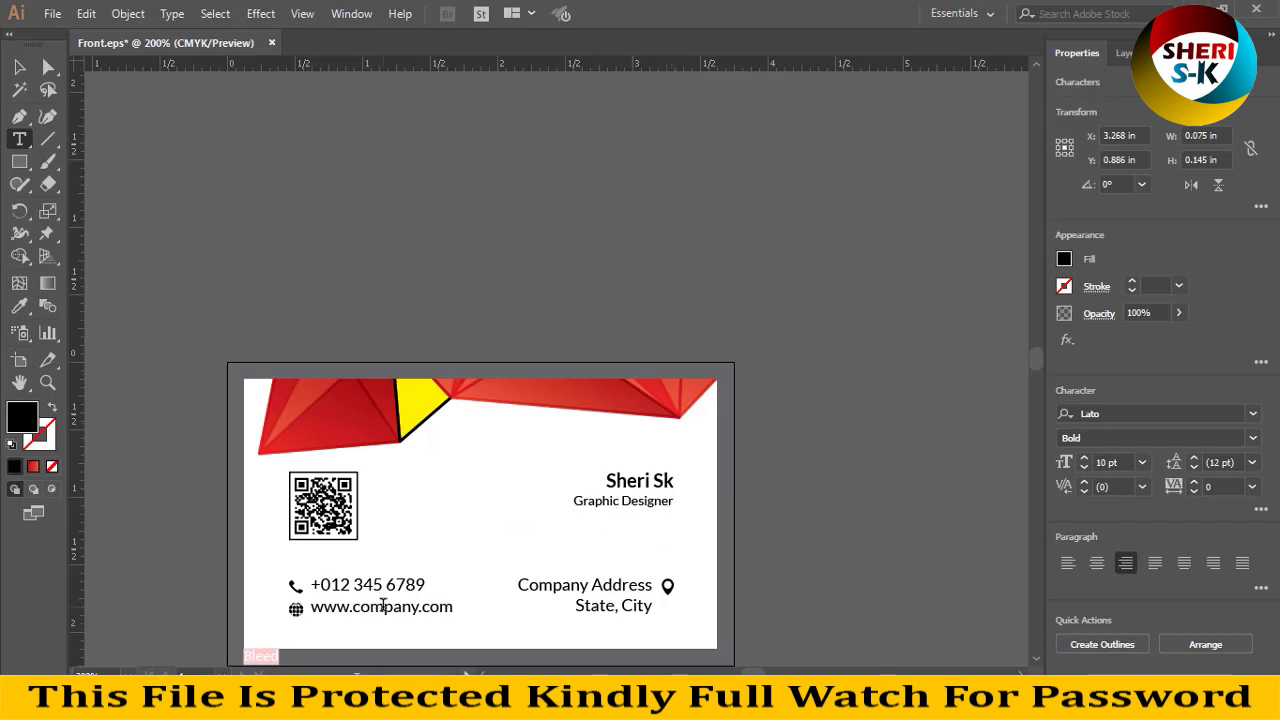
# Step: Replace the website and phone number placeholders with new contact details
pyautogui.click(383, 605)
pyautogui.hotkey('ctrl', 'a')
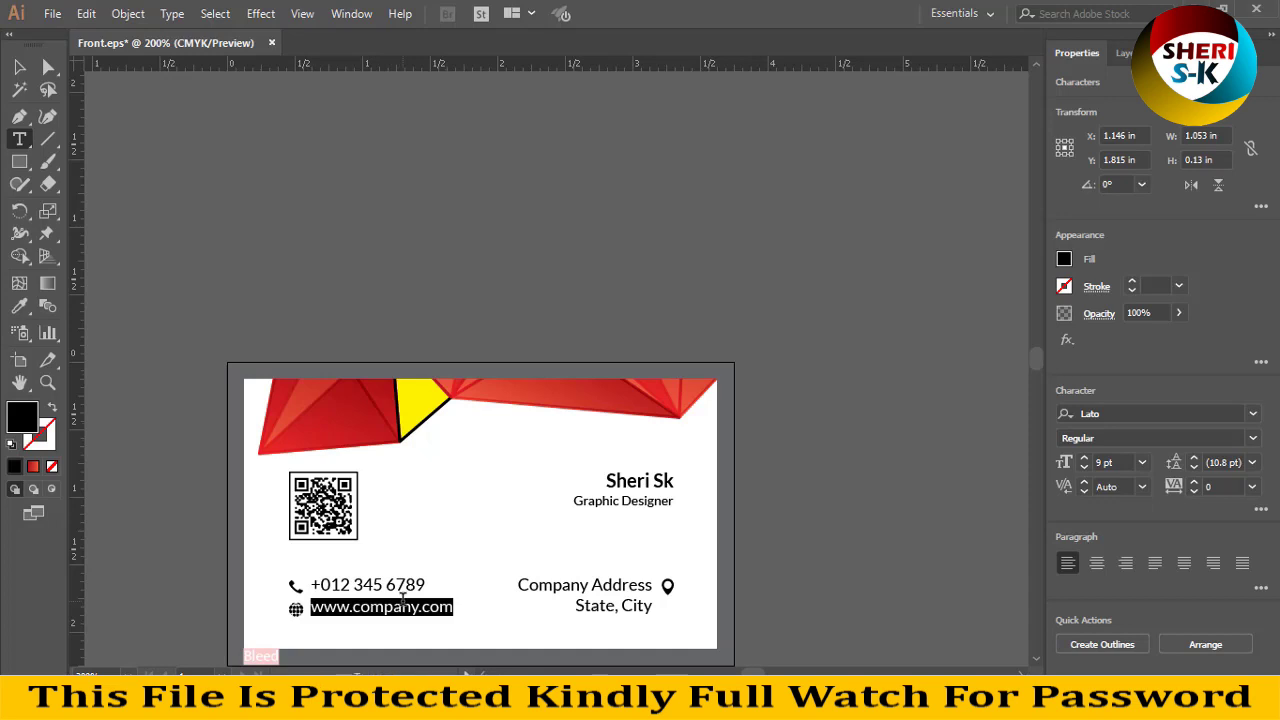
pyautogui.write('ww')
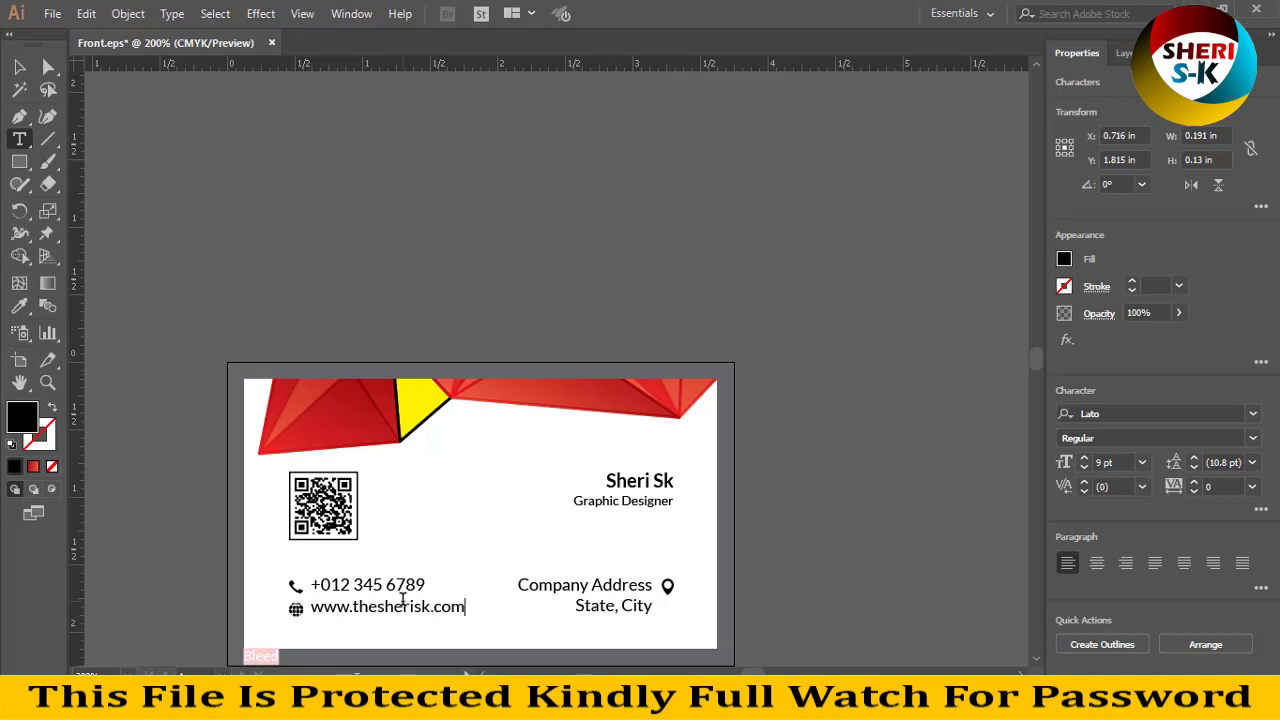
pyautogui.click(405, 587)
pyautogui.hotkey('ctrl', 'a')
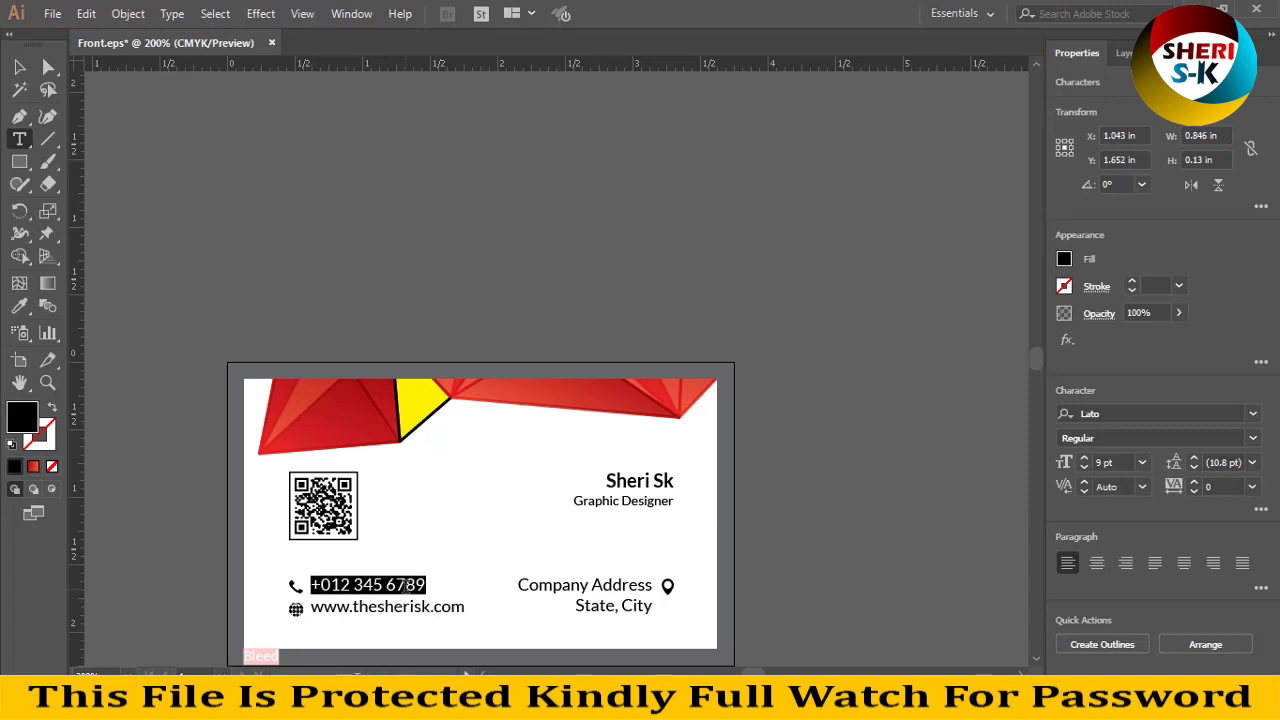
pyautogui.write('+9234151')
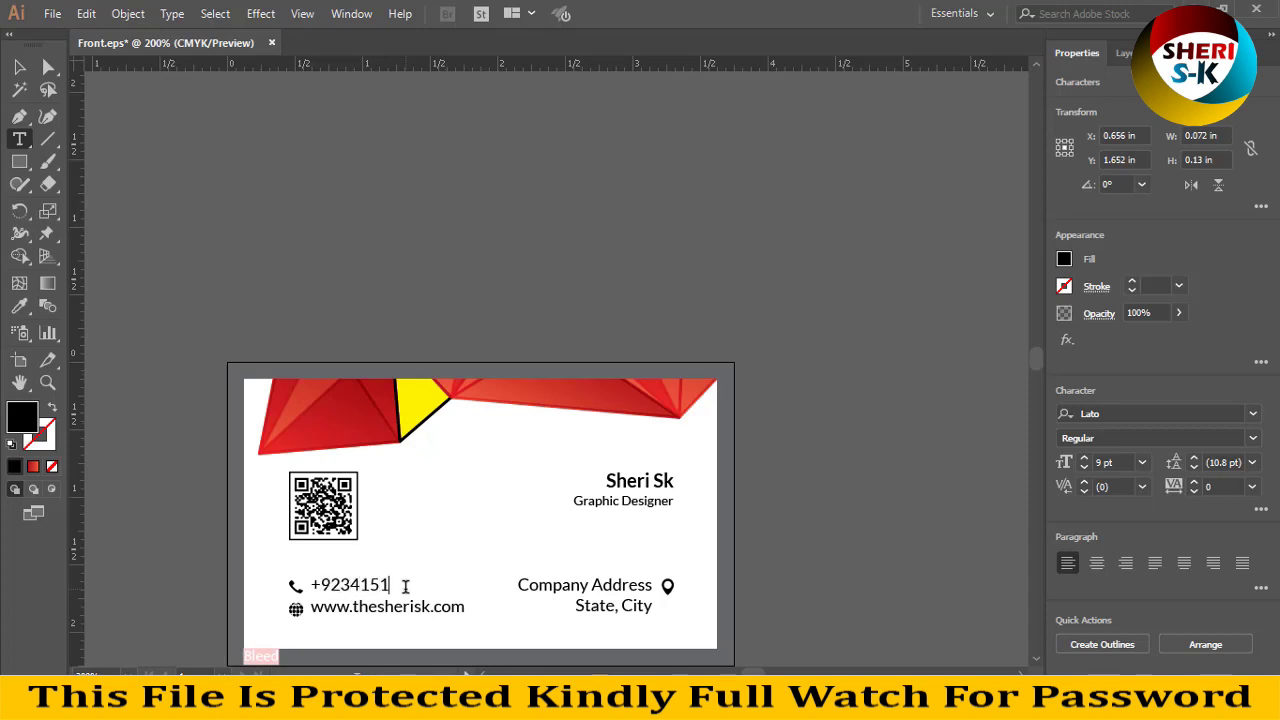
pyautogui.write('02')
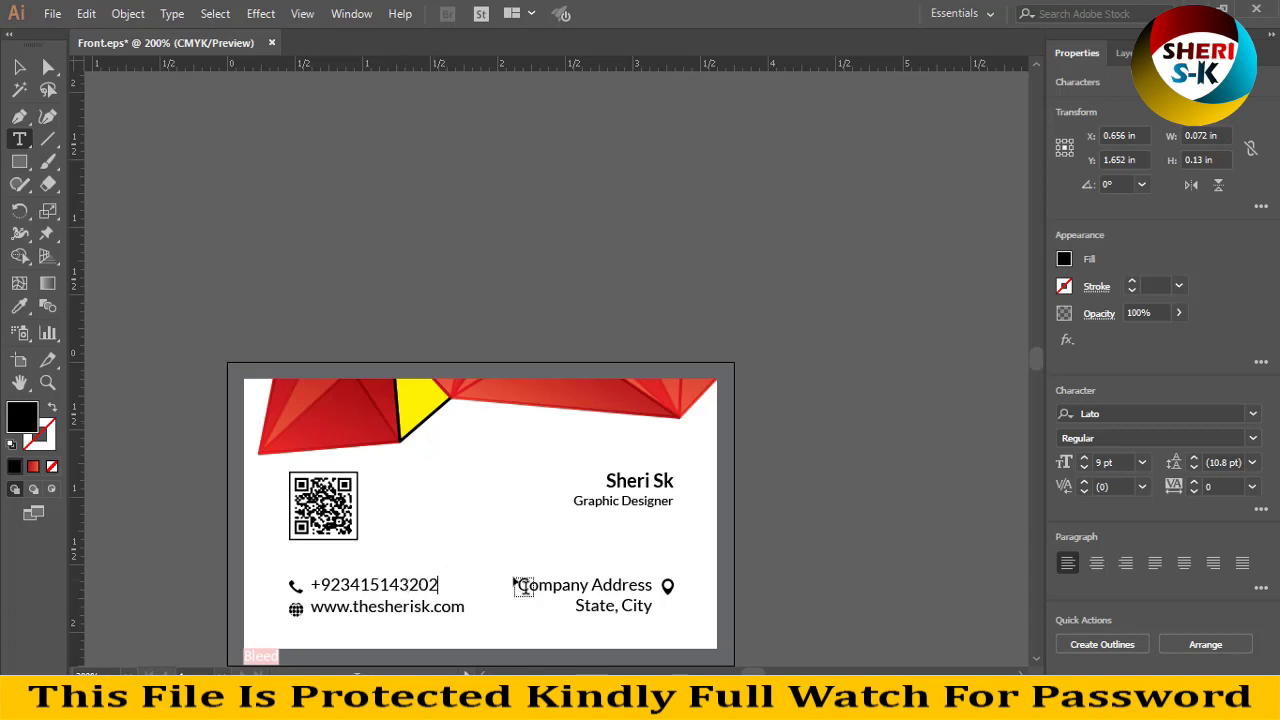
# Step: Replace the two-line address with 'Jhelum Punjab Pakistan'
pyautogui.click(584, 605)
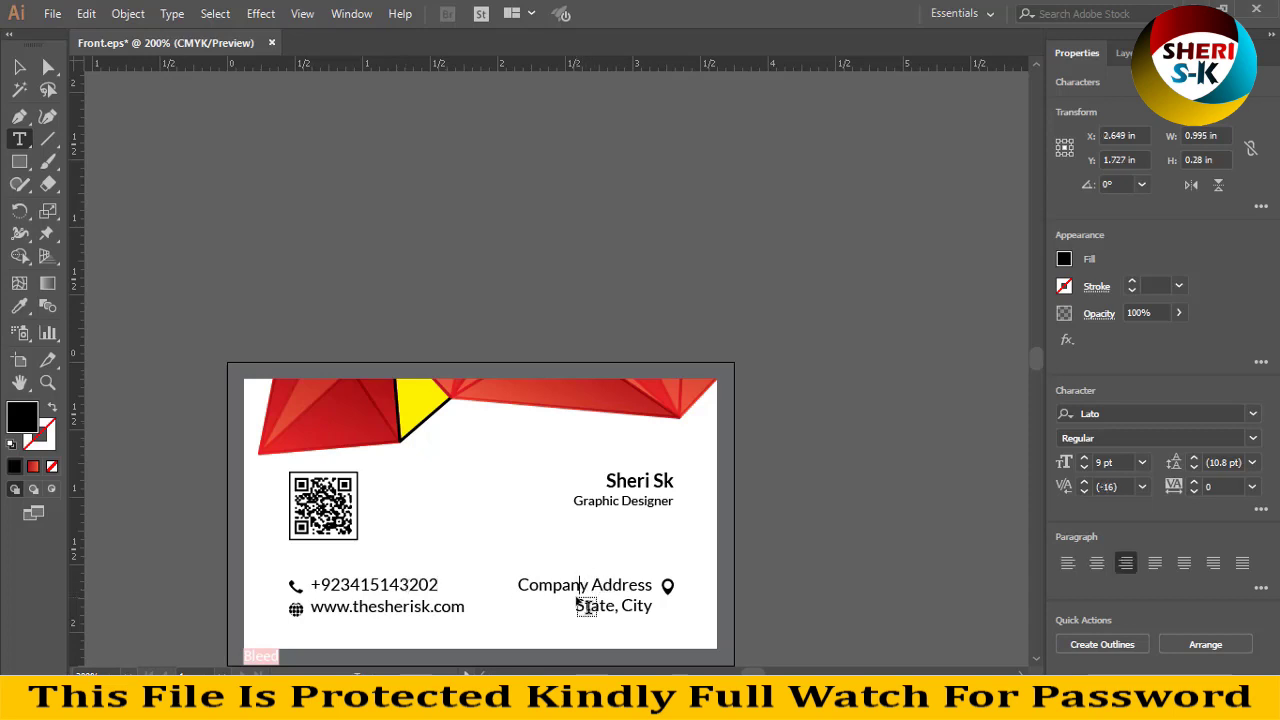
pyautogui.hotkey('ctrl', 'a')
pyautogui.press('BackSpace')
pyautogui.write('Jhelum ')
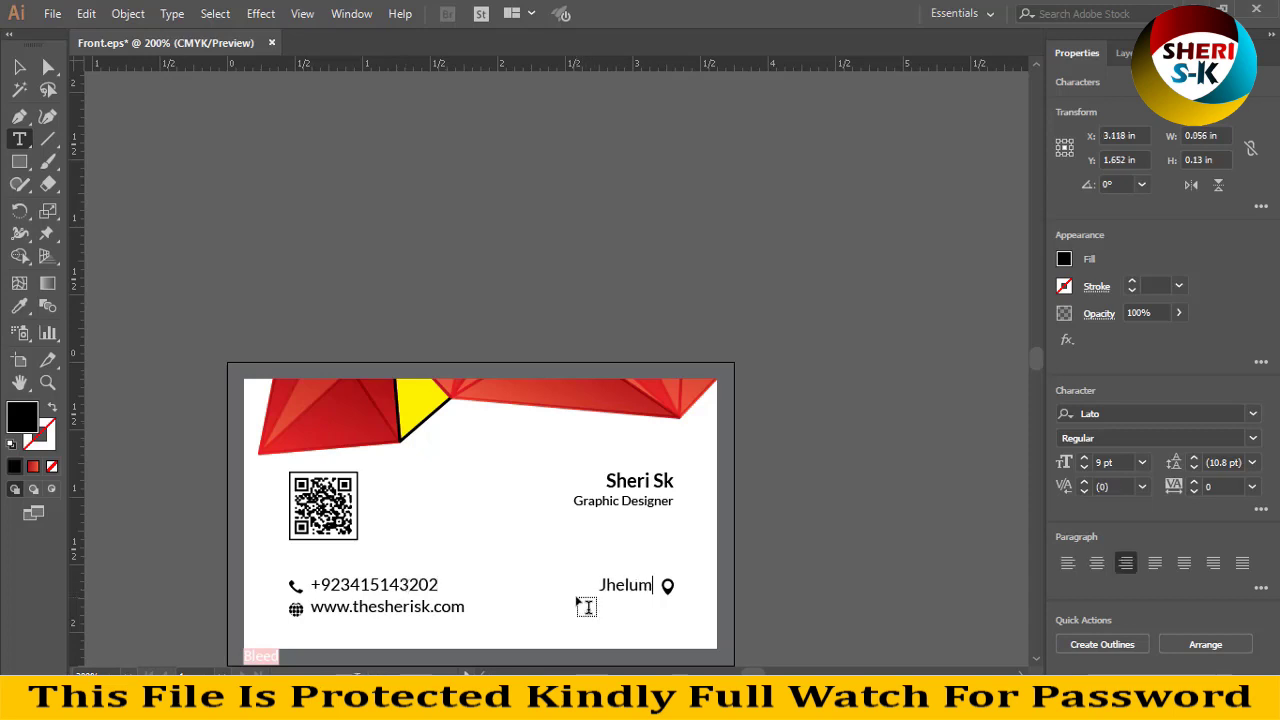
pyautogui.write('Punjab ')
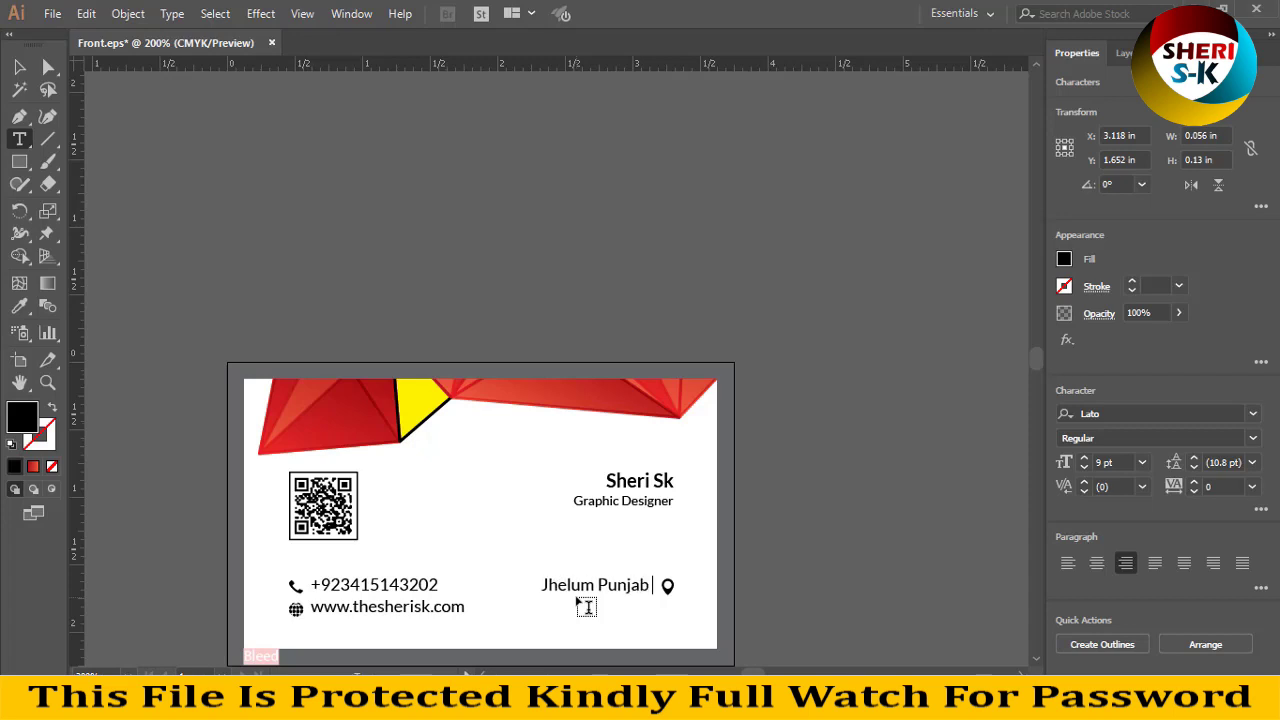
pyautogui.write('Pa')
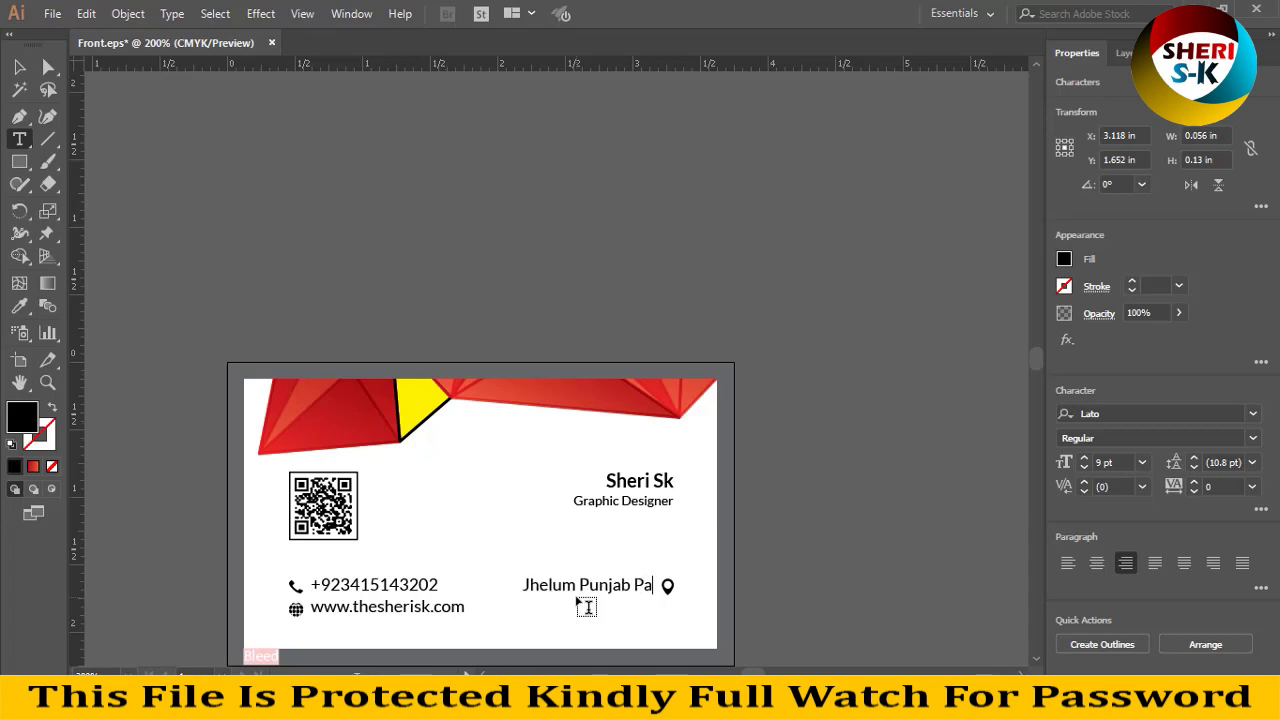
pyautogui.write('kistan')
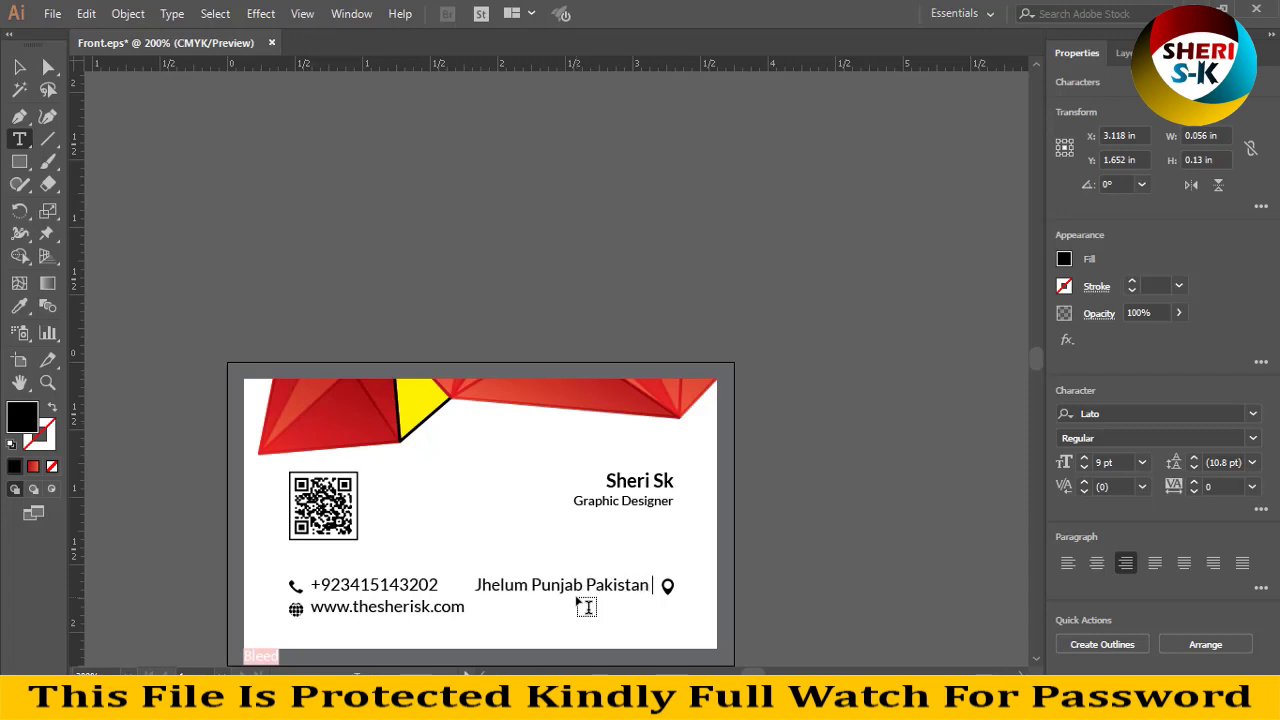
pyautogui.hotkey('ctrl', 'a')
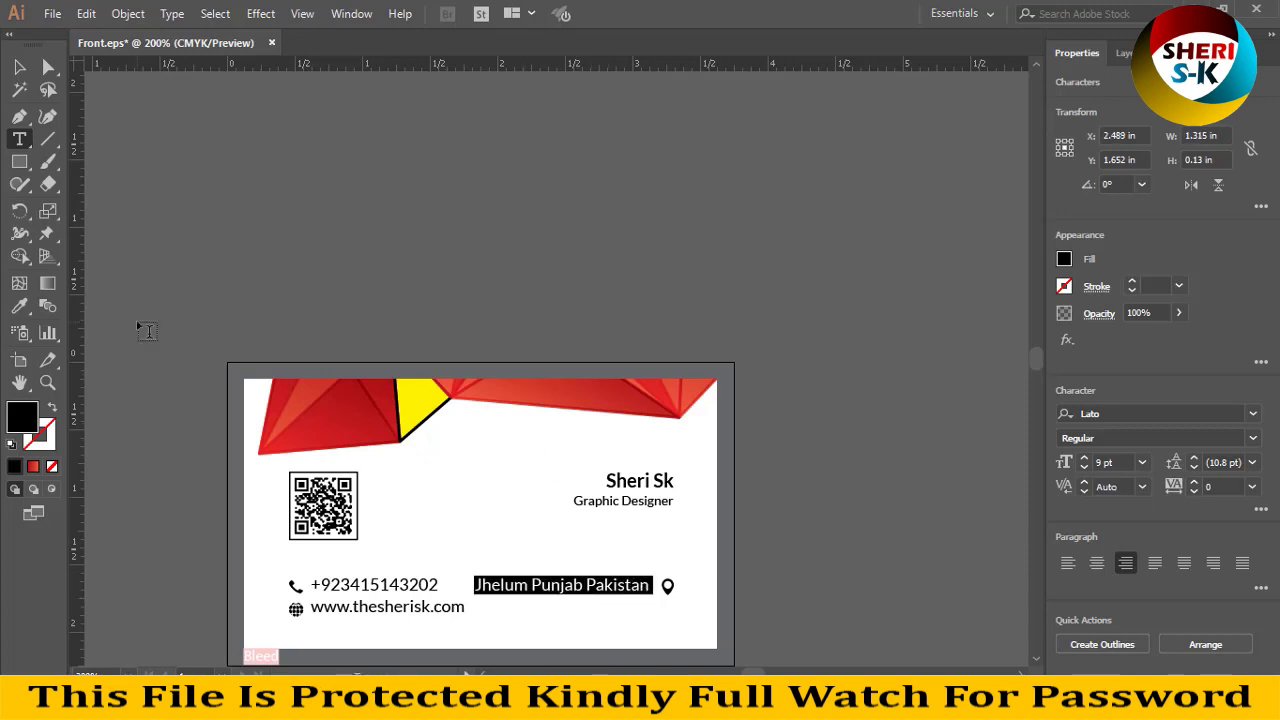
# Step: Close Front.eps without saving and return to Windows Explorer
pyautogui.click(271, 43)
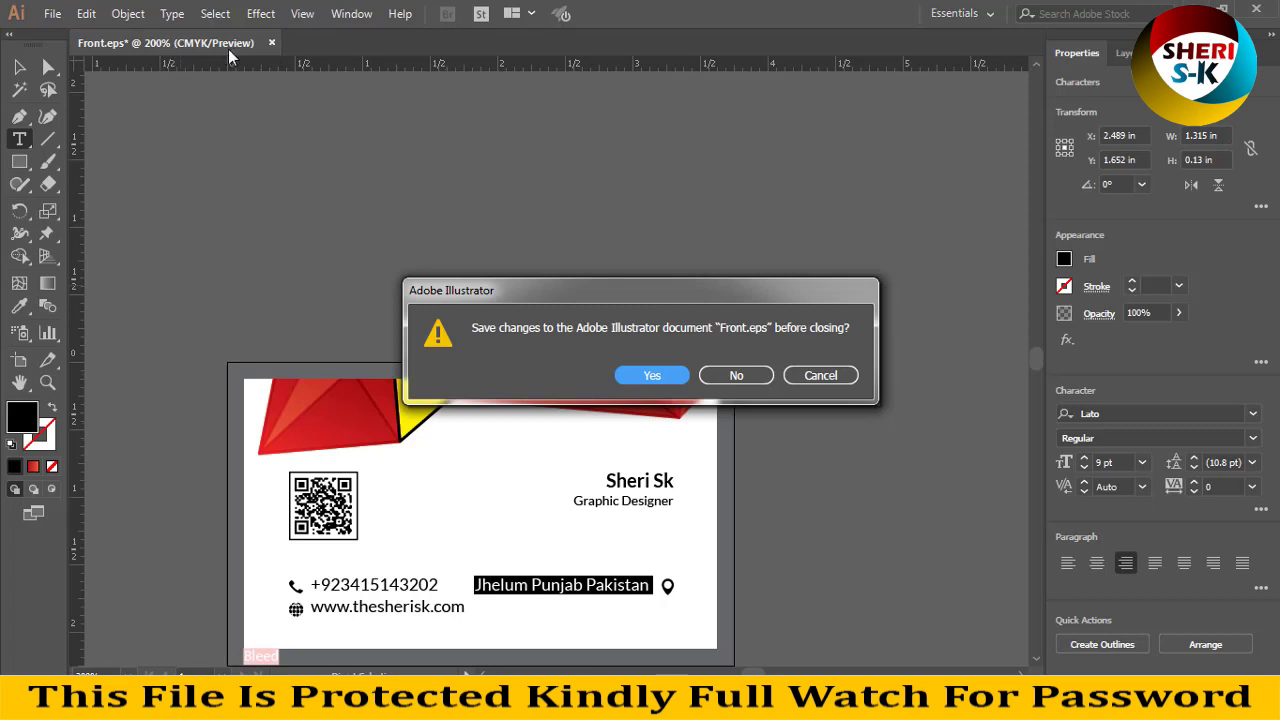
pyautogui.click(736, 375)
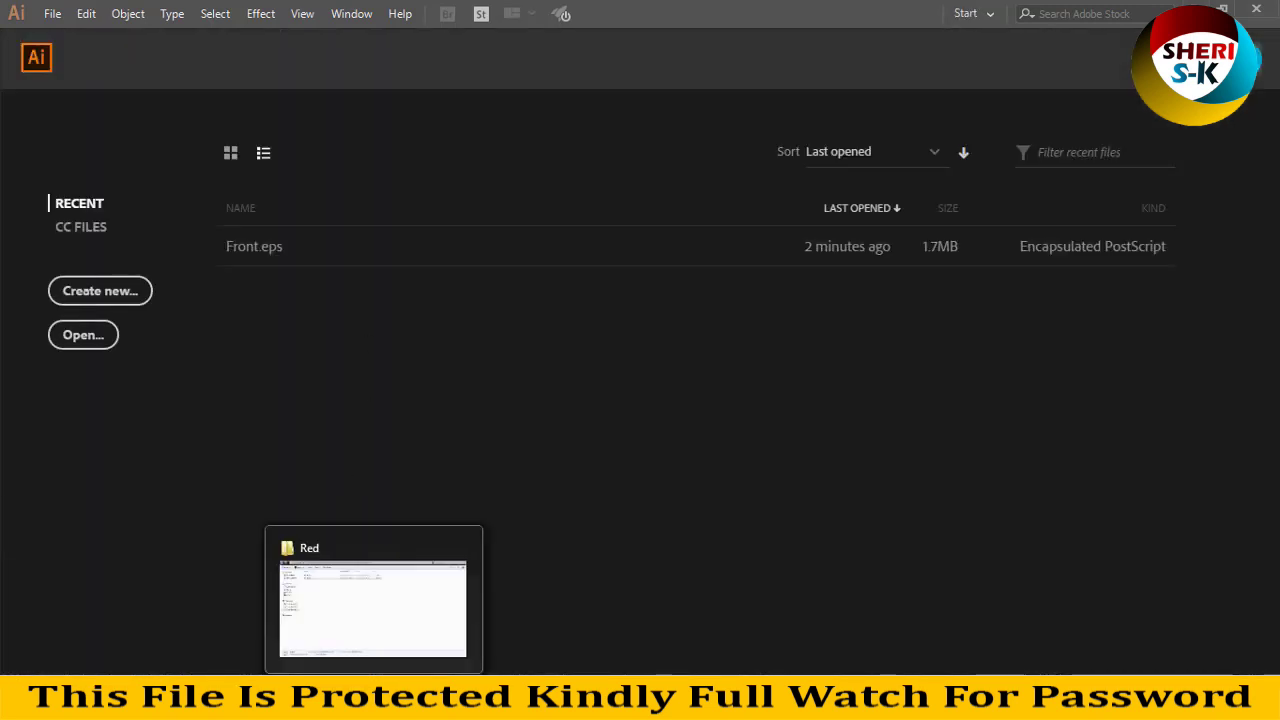
pyautogui.click(373, 600)
# Step: Navigate back to EPS and open CD Cover > Blue
pyautogui.press('BackSpace')
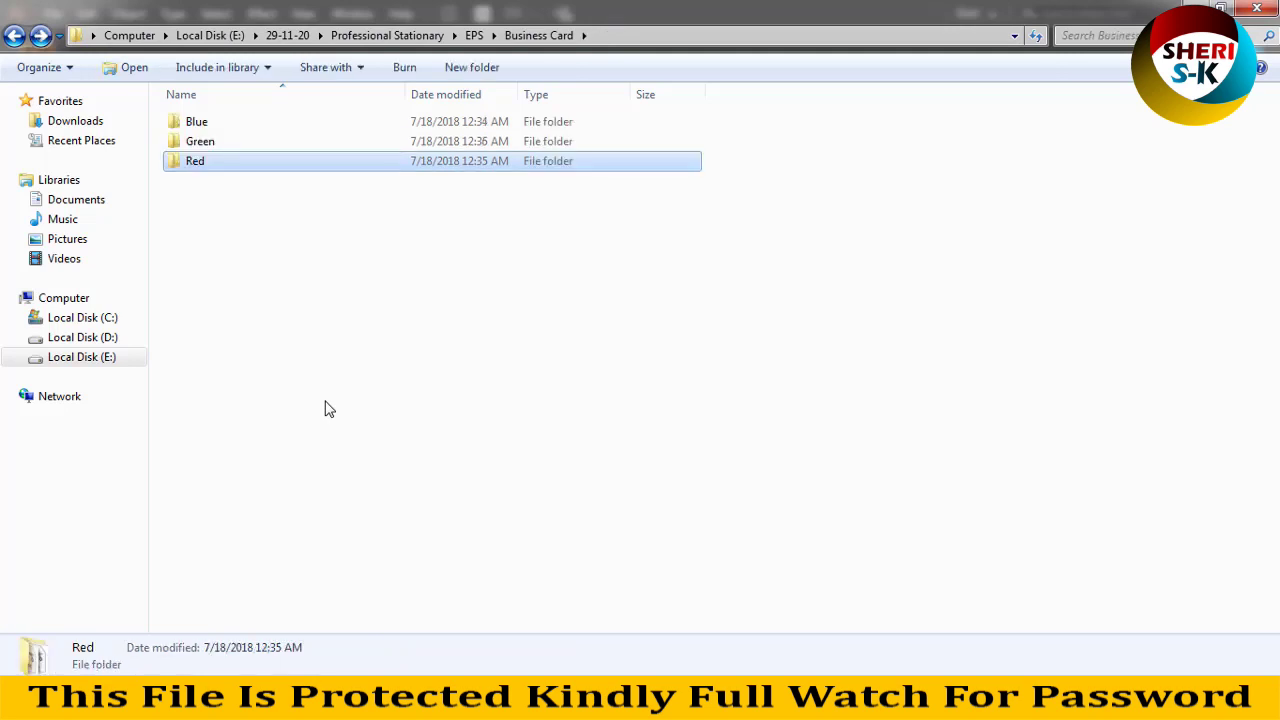
pyautogui.press('BackSpace')
pyautogui.doubleClick(251, 142)
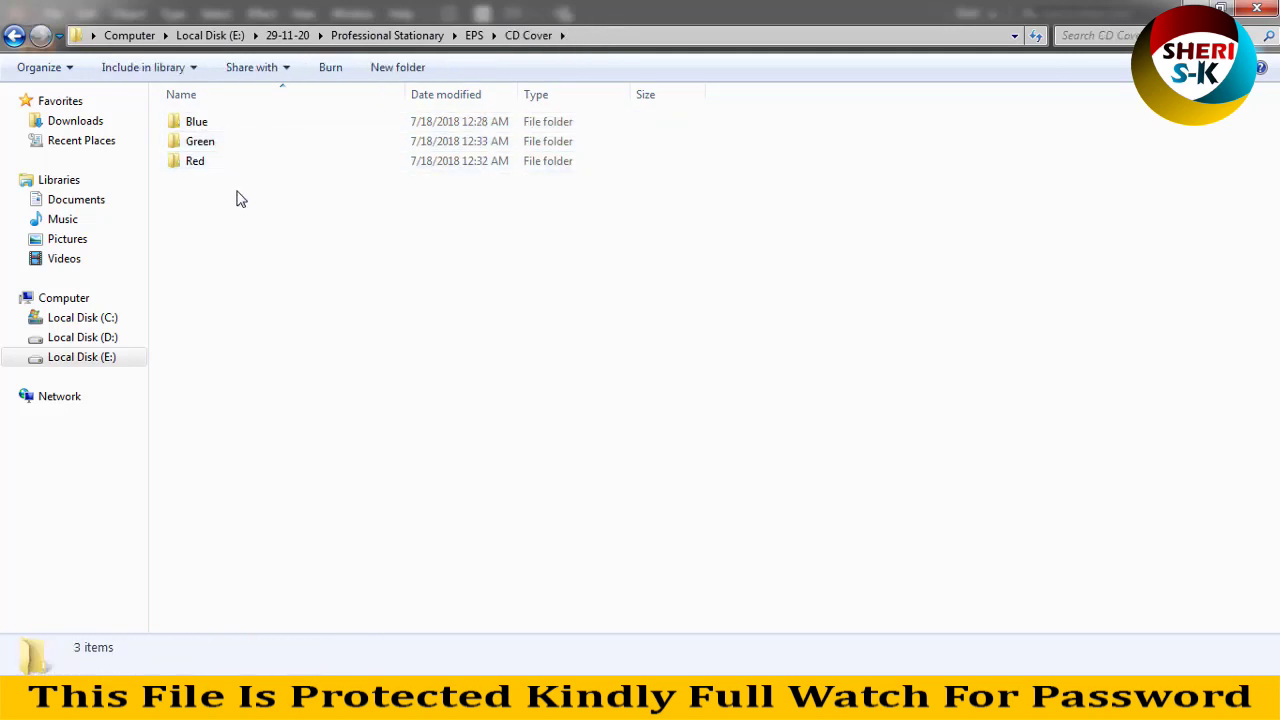
pyautogui.doubleClick(204, 124)
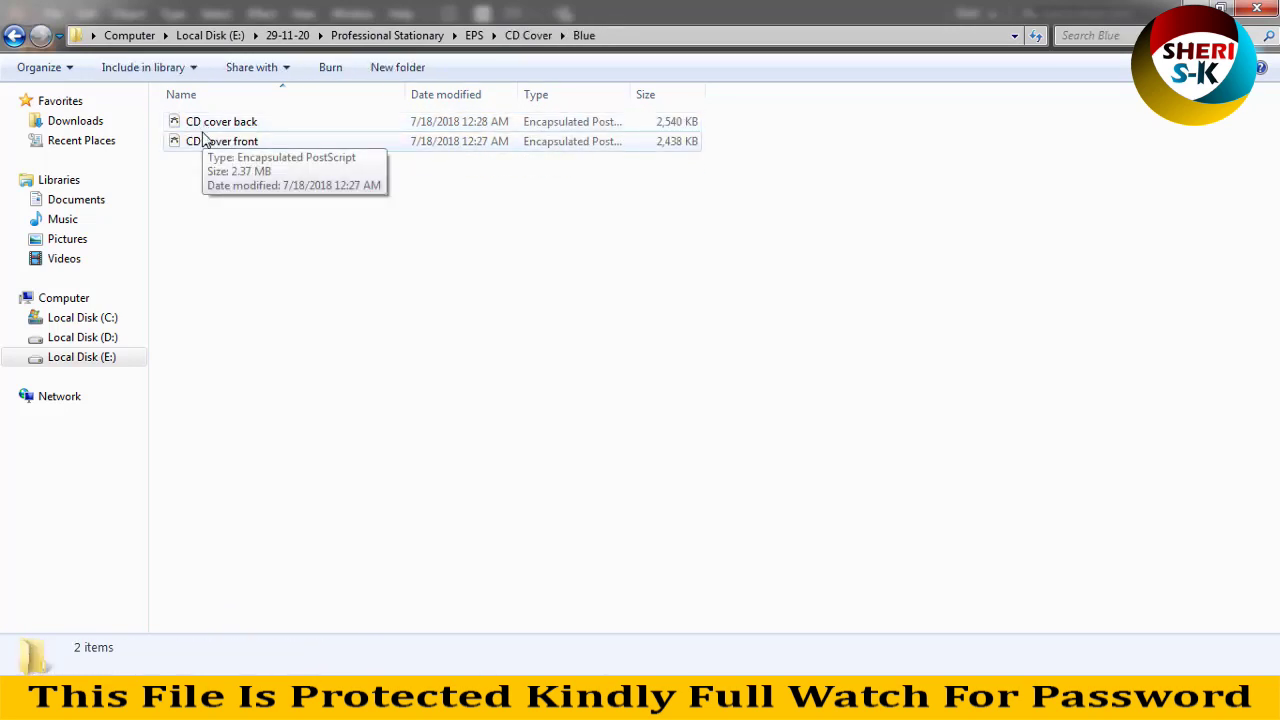
# Step: Open the blue CD cover front.eps in Illustrator, then close it
pyautogui.moveTo(241, 152); pyautogui.dragTo(342, 537)
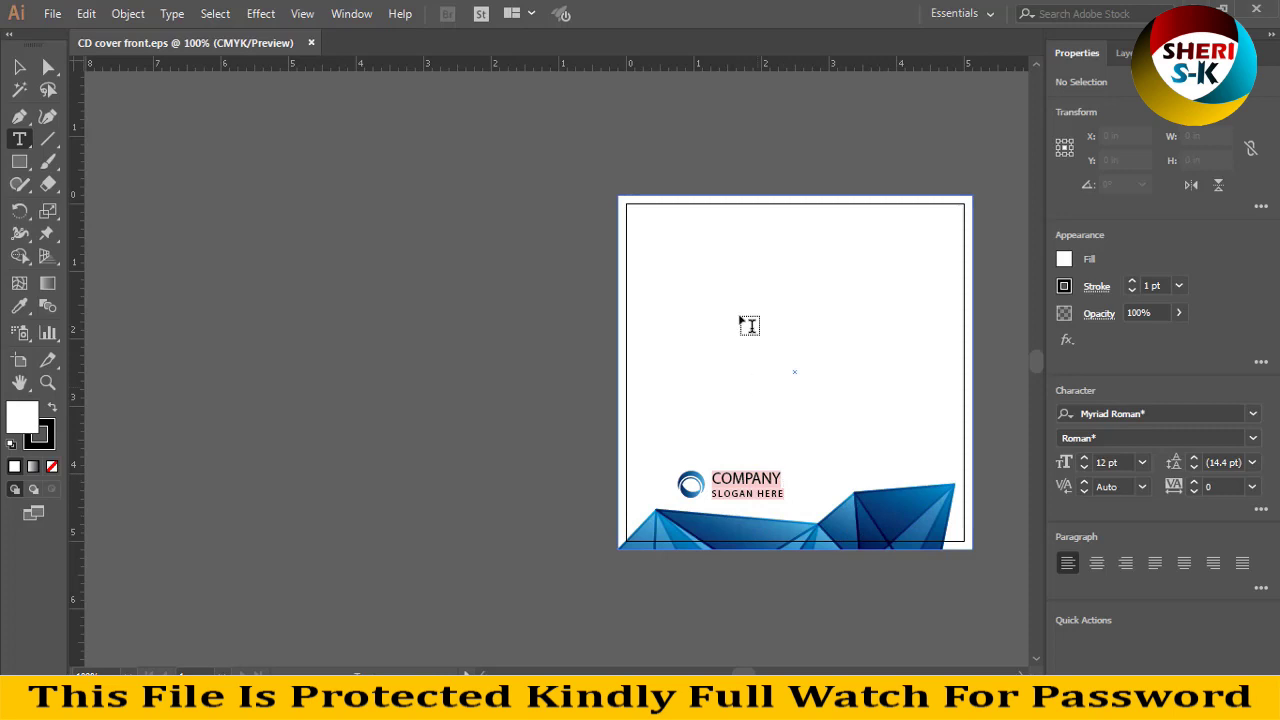
pyautogui.click(311, 42)
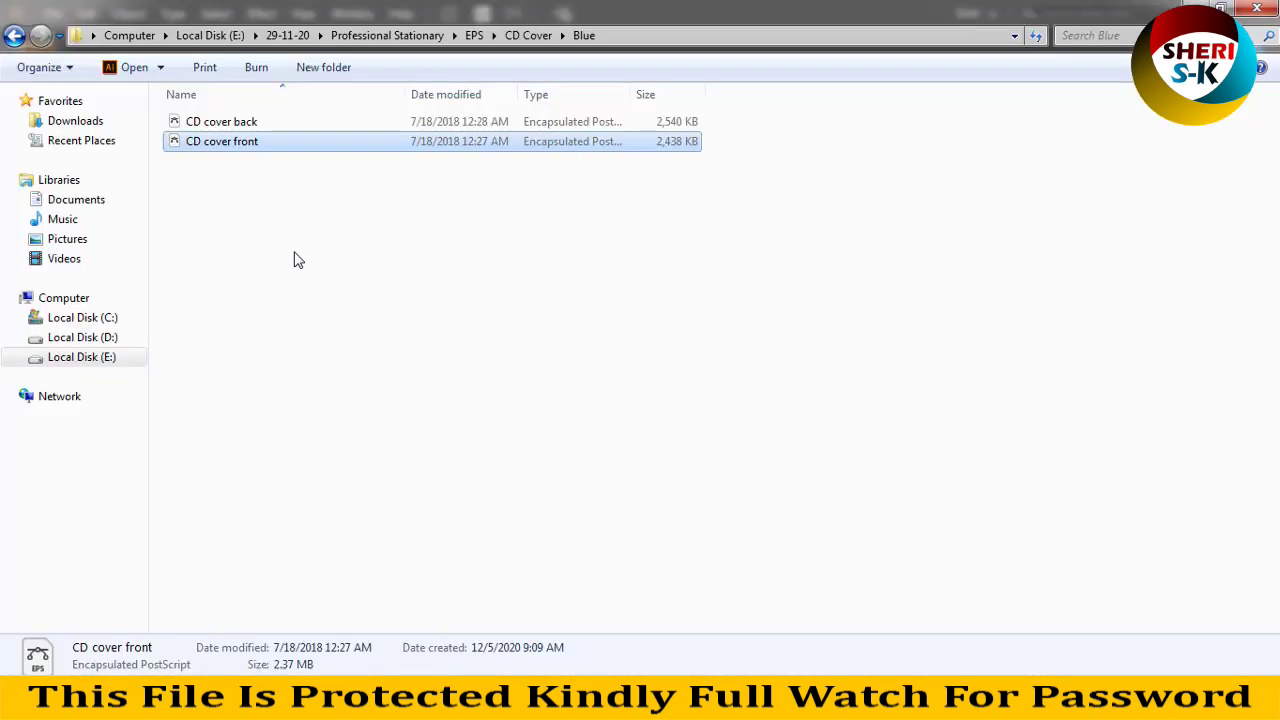
# Step: Open CD cover back.eps in Illustrator and scroll around the design
pyautogui.press('Up')
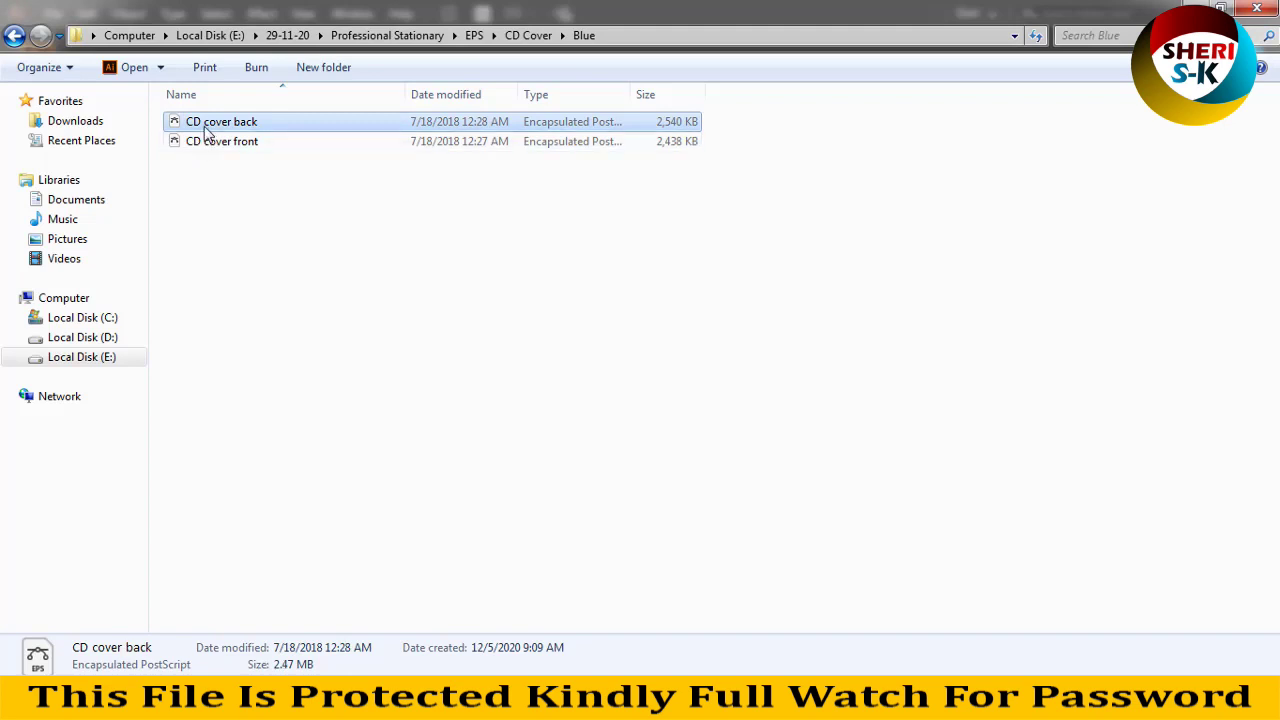
pyautogui.moveTo(215, 124)
pyautogui.mouseDown()
pyautogui.moveTo(196, 645)
pyautogui.moveTo(375, 429)
pyautogui.mouseUp()
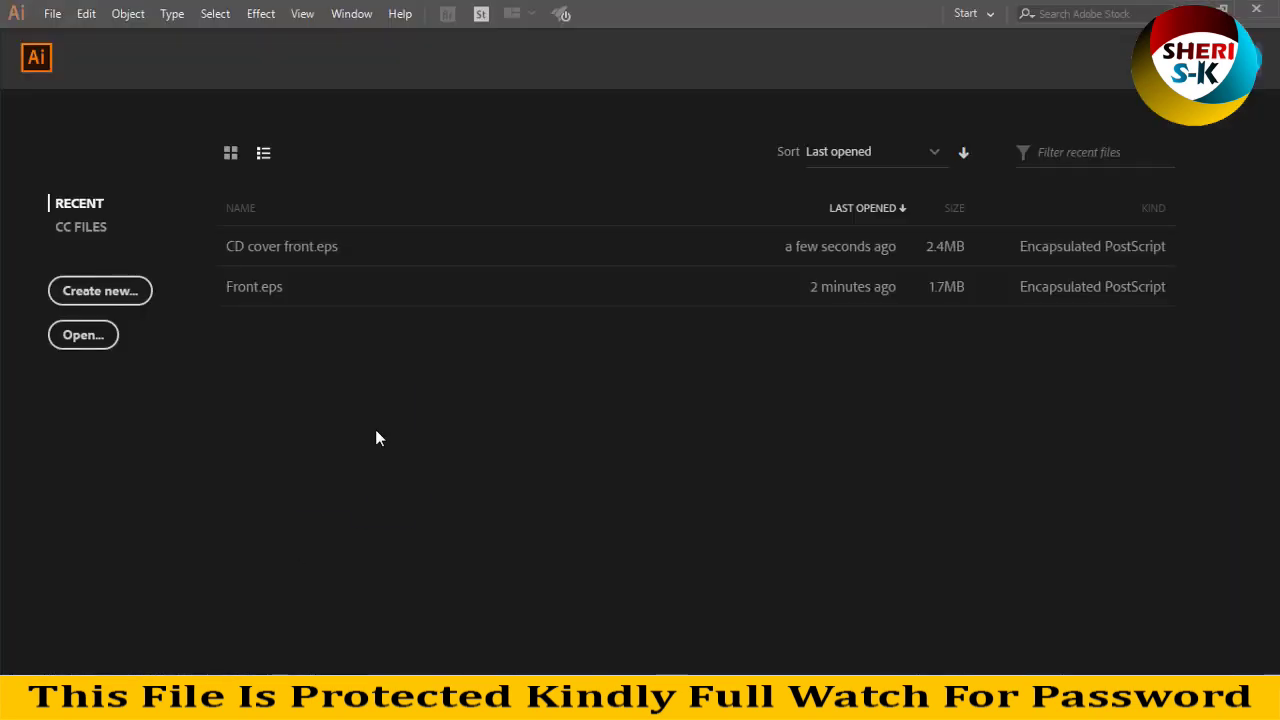
pyautogui.scroll(-2, 820, 533)
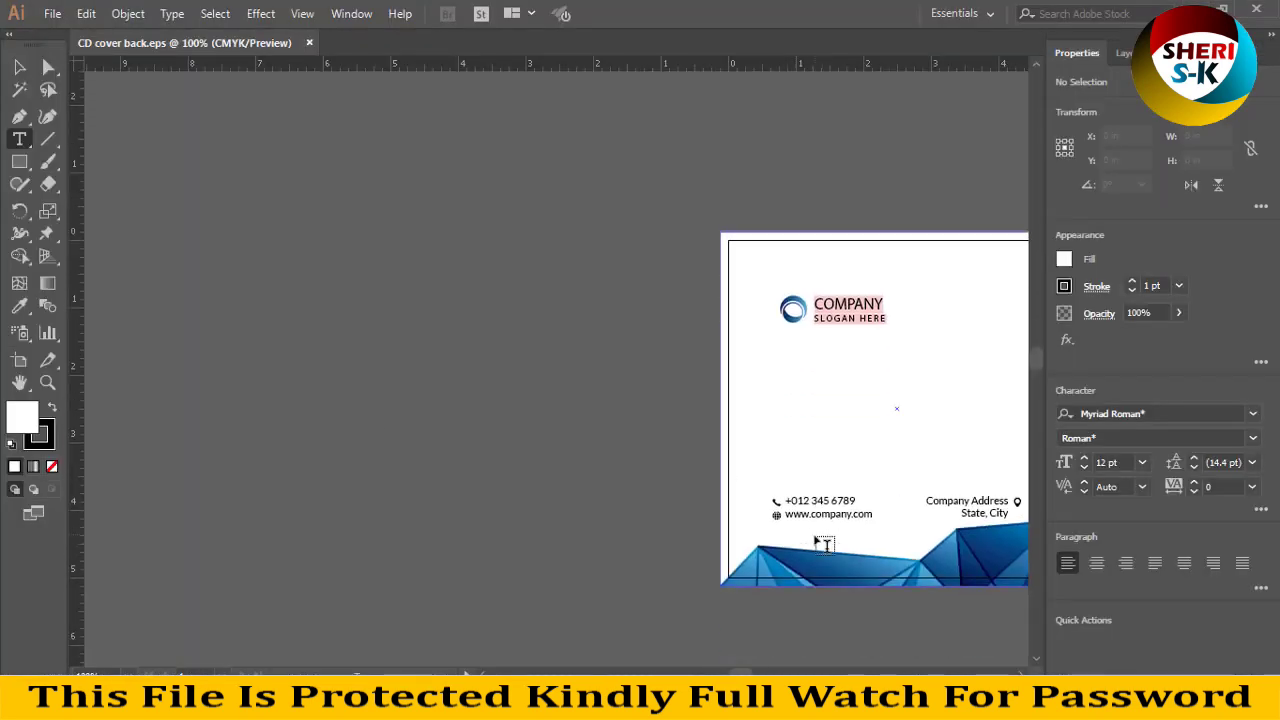
pyautogui.hscroll(5, 557, 365)
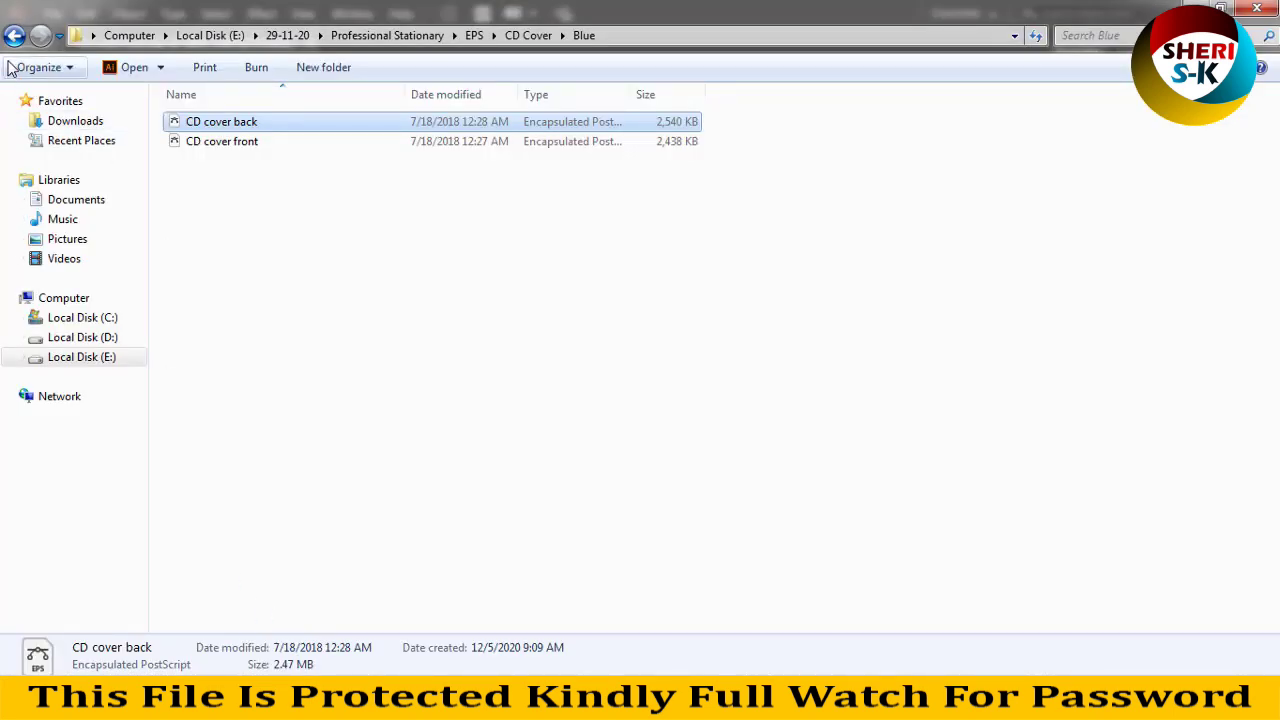
# Step: Go back to EPS, open Folder, and carry Red Folder.eps toward Illustrator
pyautogui.press('BackSpace')
pyautogui.click(12, 36)
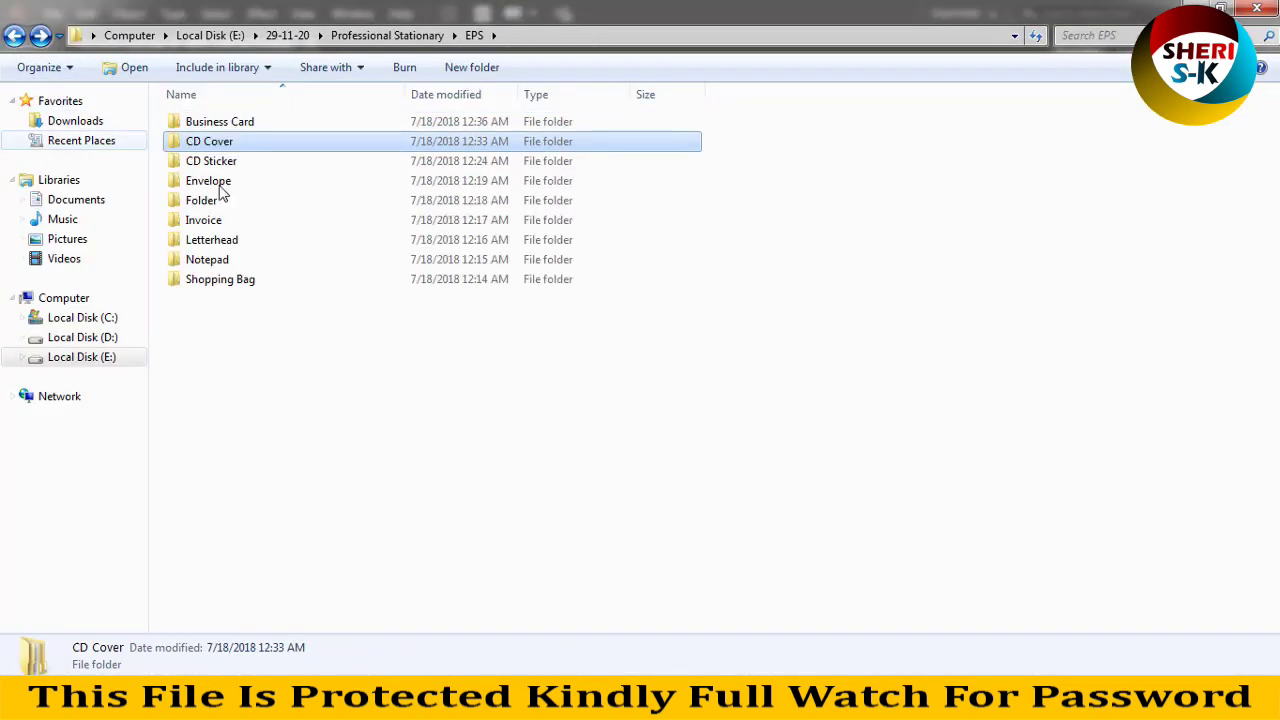
pyautogui.doubleClick(201, 203)
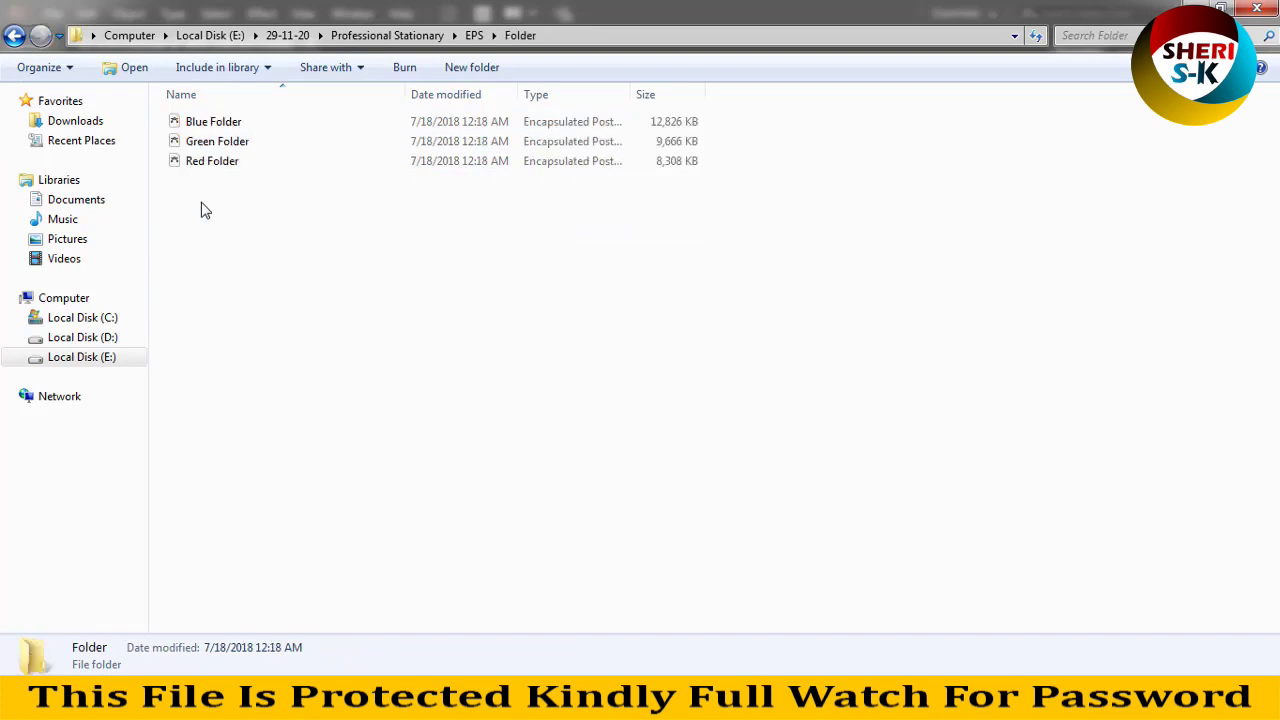
pyautogui.moveTo(198, 163); pyautogui.dragTo(205, 665)
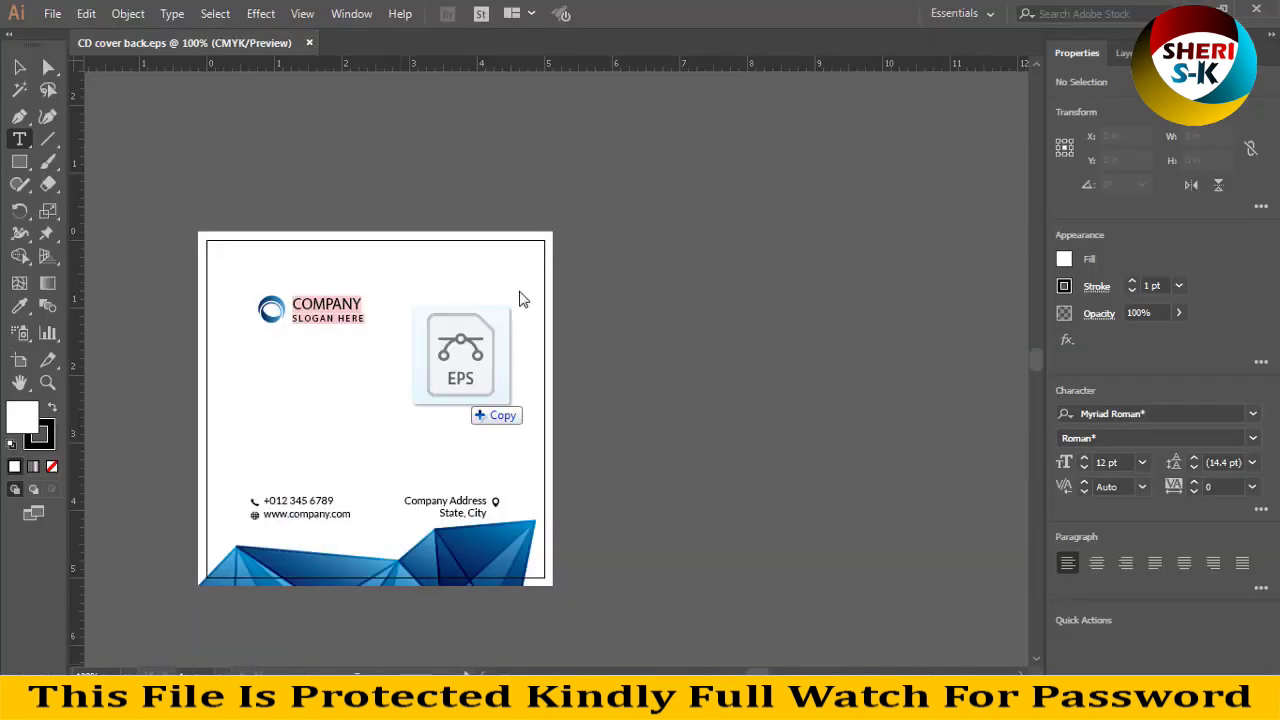
# Step: Place the Red Folder design into the CD cover back document
pyautogui.moveTo(205, 665); pyautogui.dragTo(595, 135)
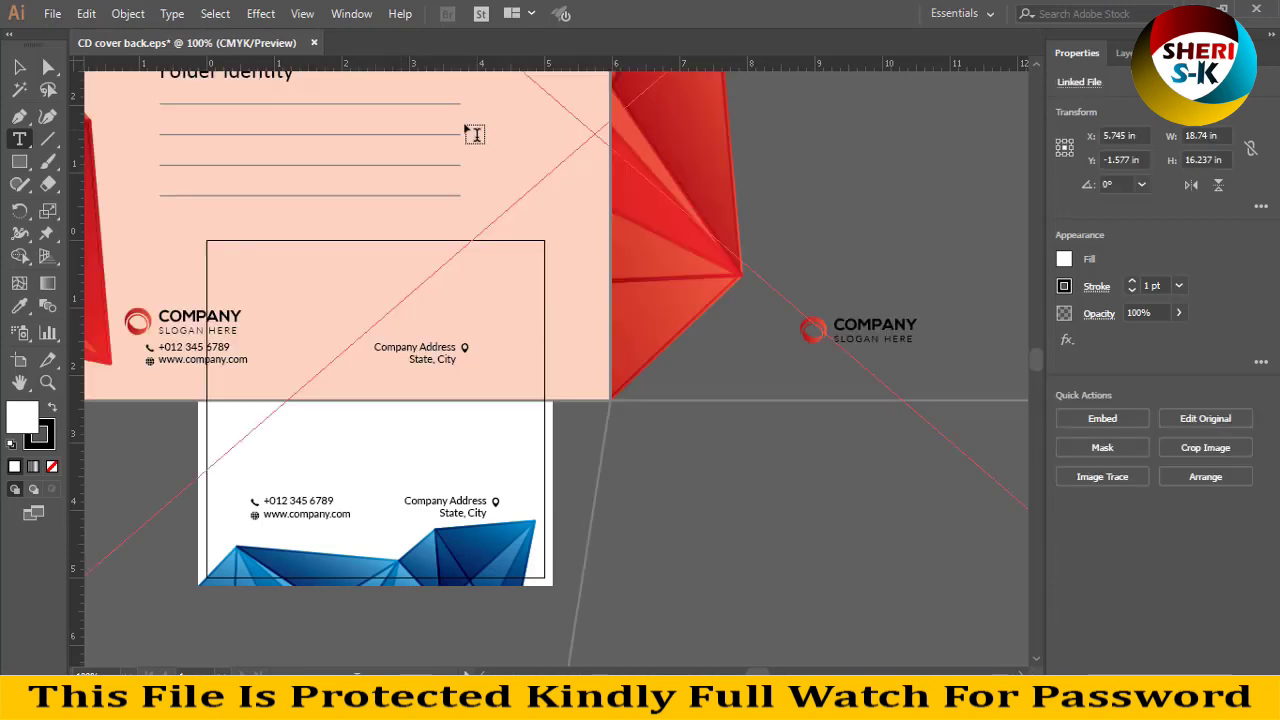
pyautogui.scroll(2, 284, 294)
pyautogui.scroll(3, 286, 289)
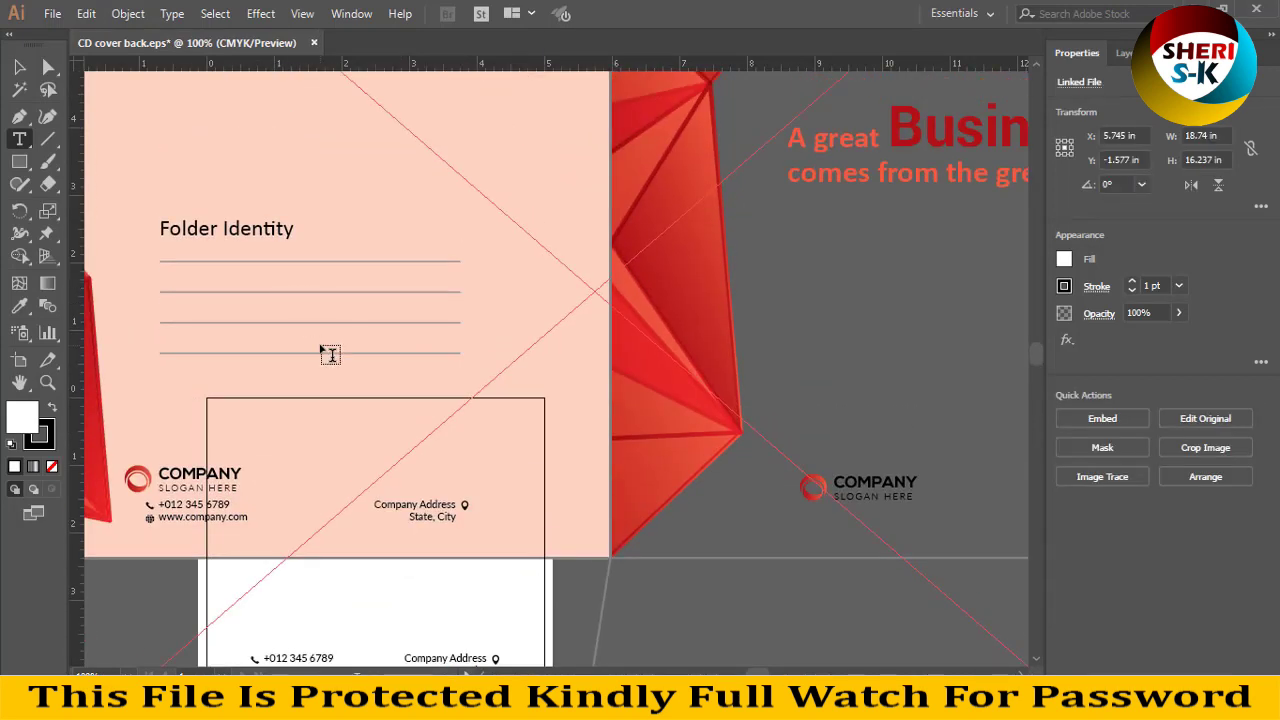
pyautogui.scroll(1, 331, 354)
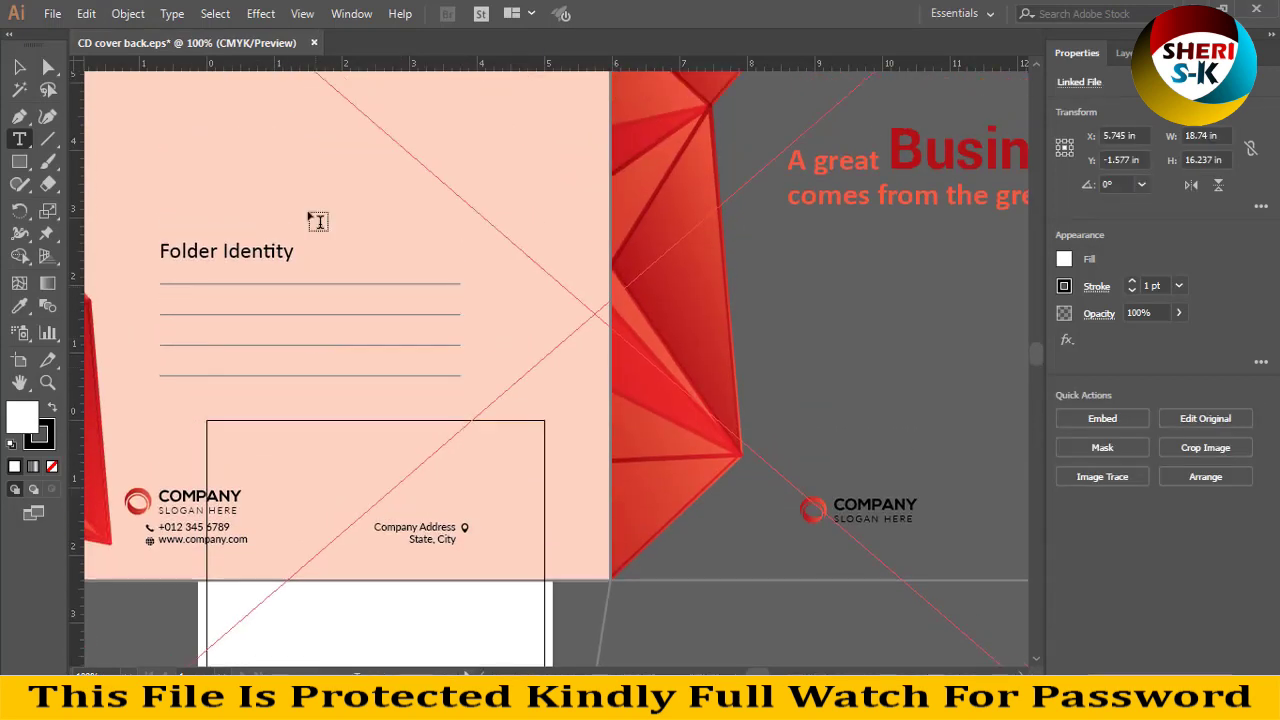
# Step: Close the CD cover back without saving and return to Folder templates
pyautogui.click(313, 43)
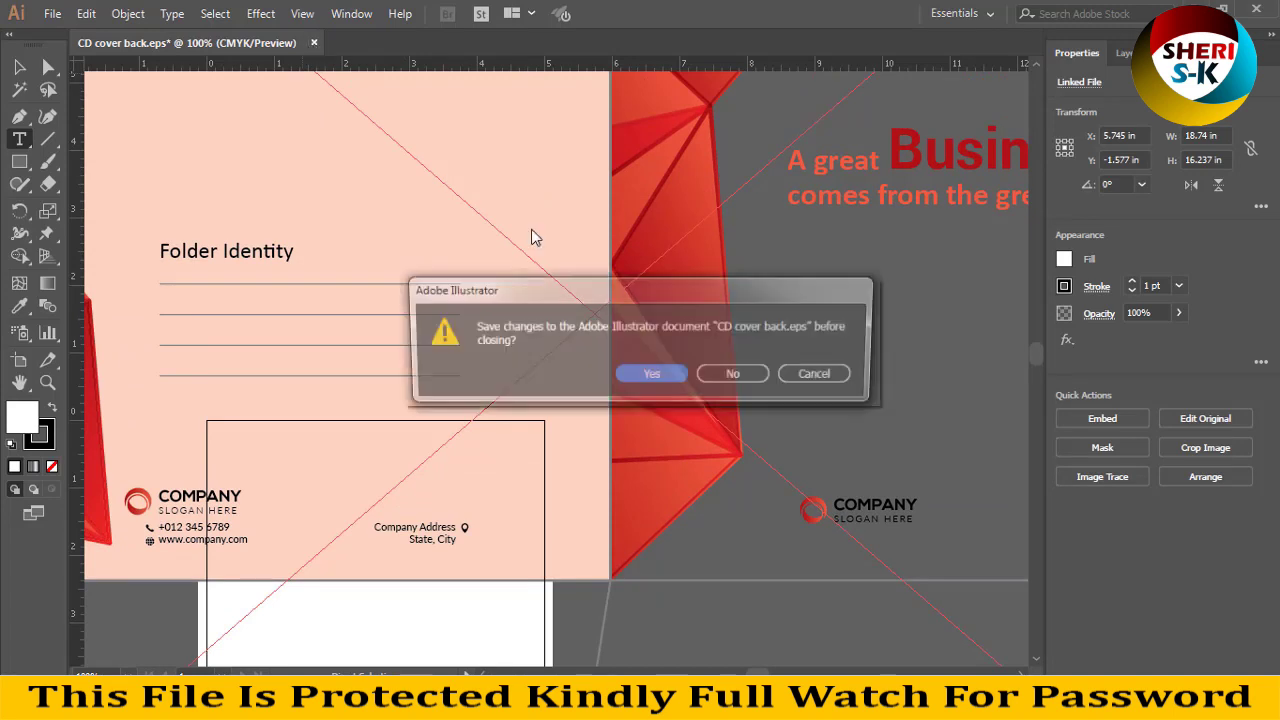
pyautogui.click(736, 375)
pyautogui.click(391, 690)
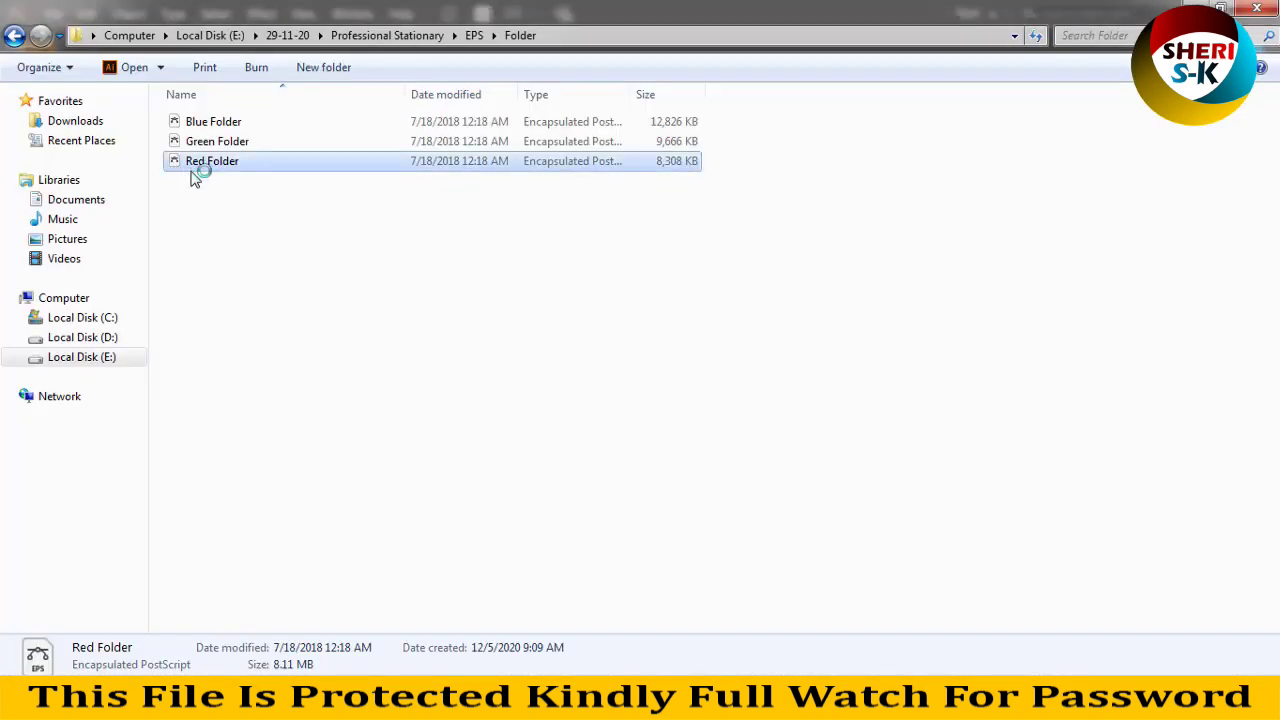
# Step: Open Red Folder.eps, scroll over both pages and the contact lines, then close it
pyautogui.moveTo(195, 177); pyautogui.dragTo(450, 328)
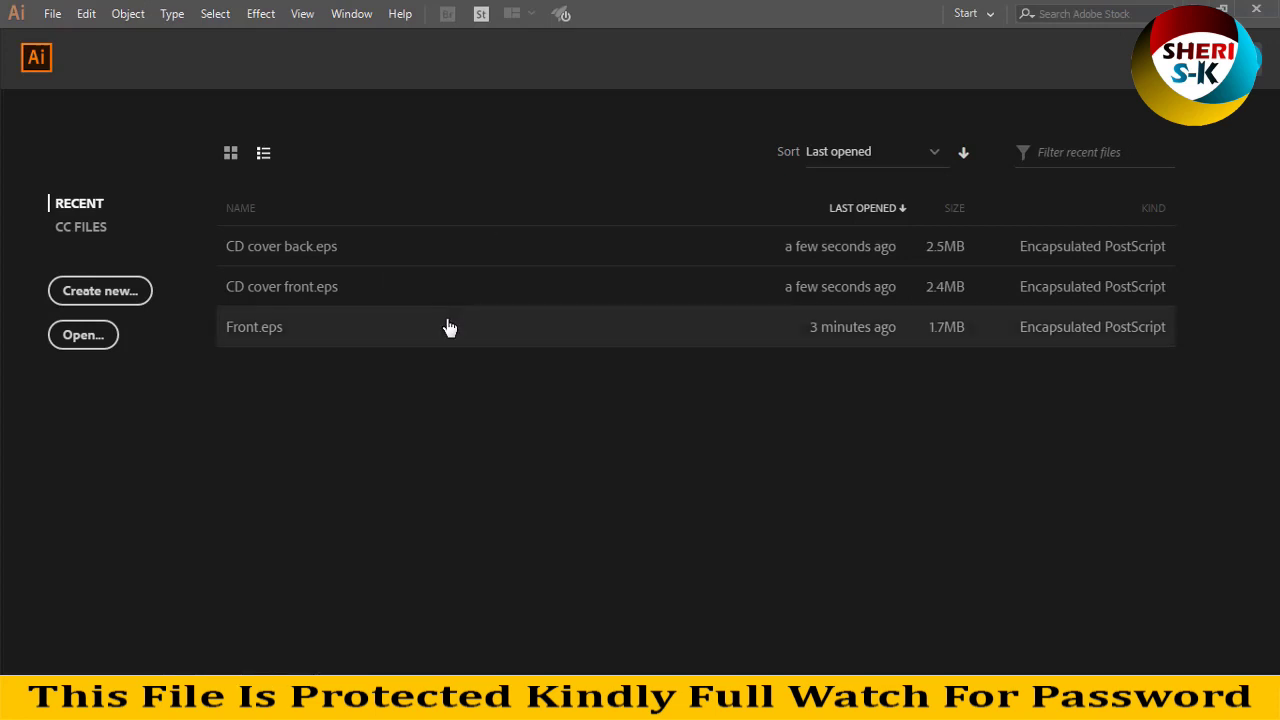
pyautogui.scroll(-1, 733, 480)
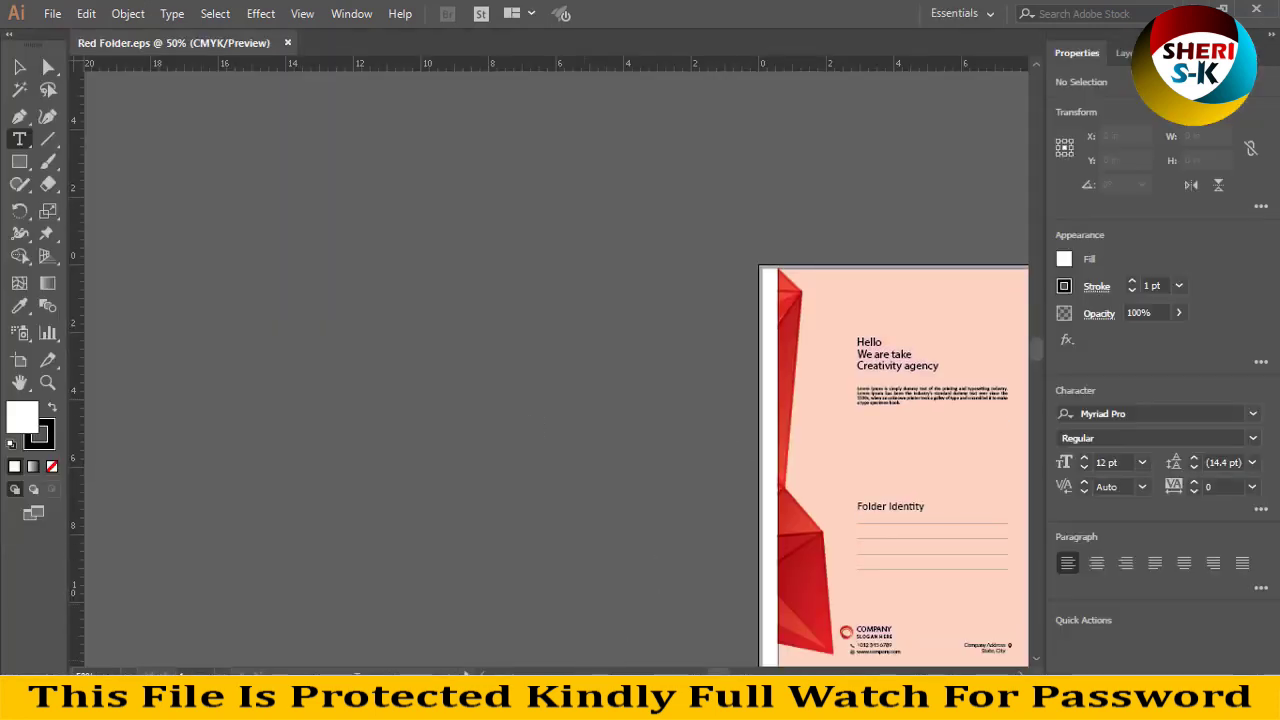
pyautogui.hscroll(5, 724, 503)
pyautogui.hscroll(4, 724, 503)
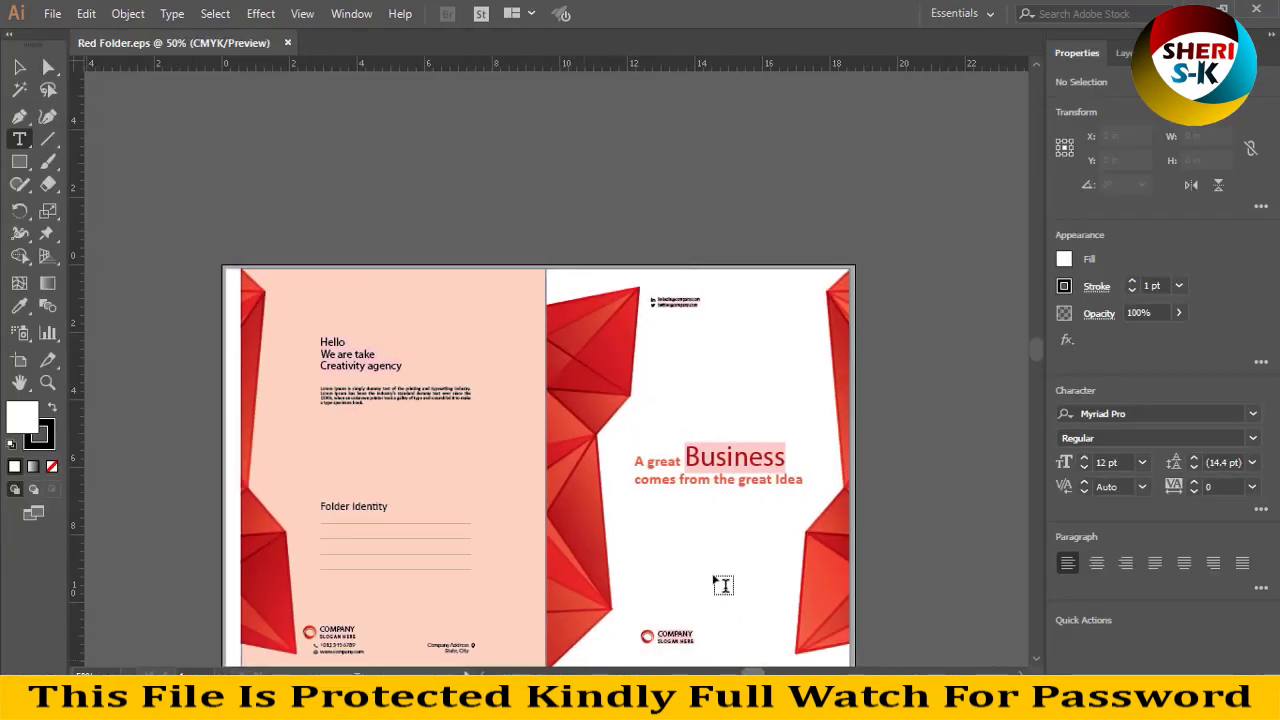
pyautogui.scroll(-2, 724, 503)
pyautogui.scroll(-1, 724, 503)
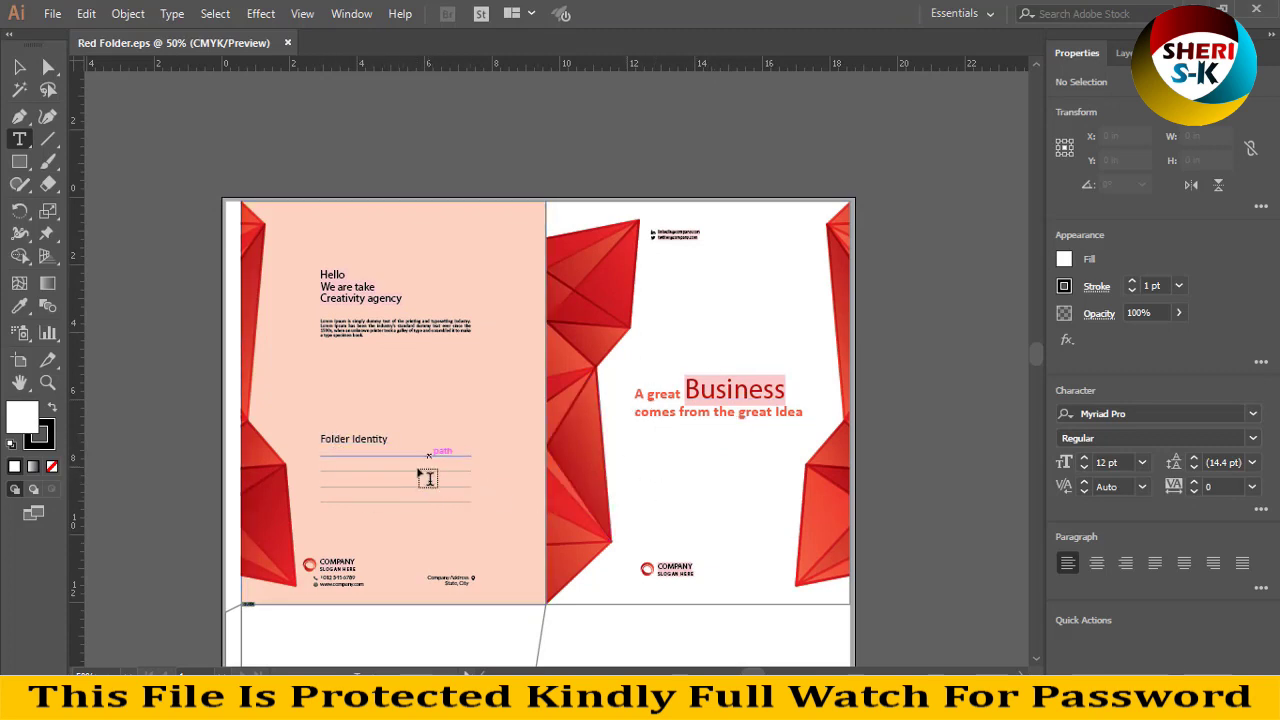
pyautogui.moveTo(657, 237); pyautogui.dragTo(700, 240)
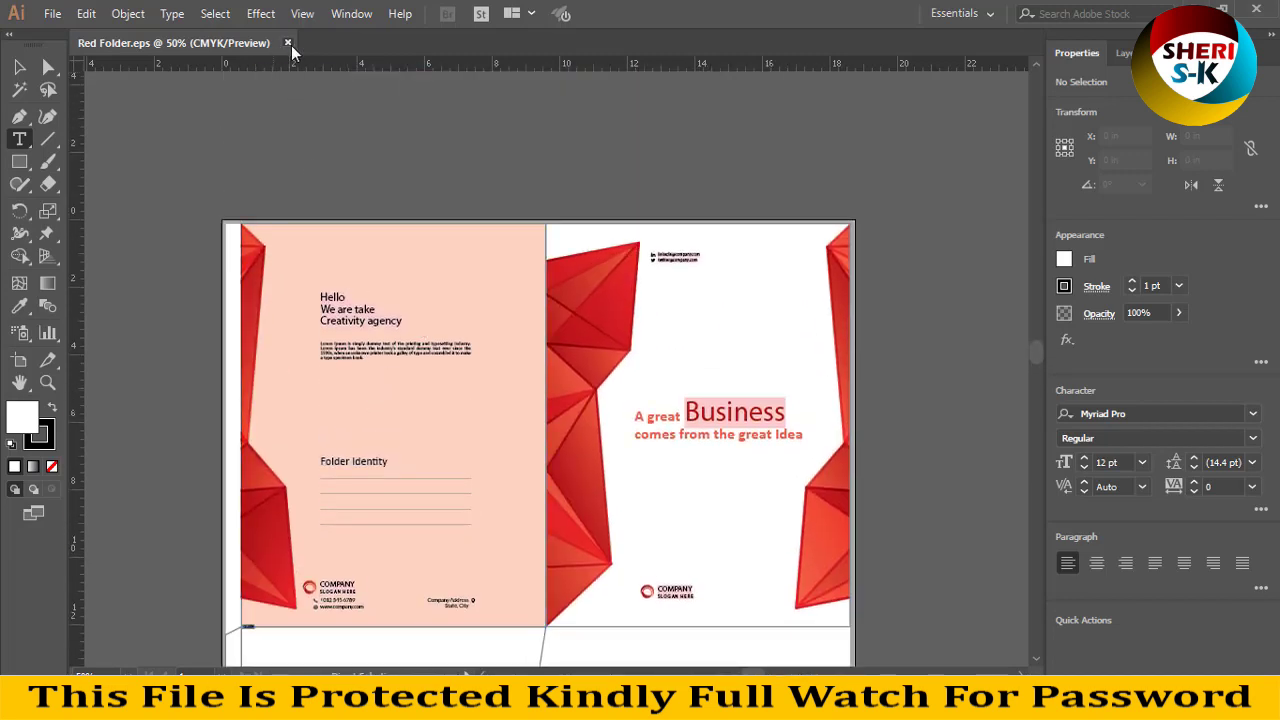
pyautogui.click(288, 43)
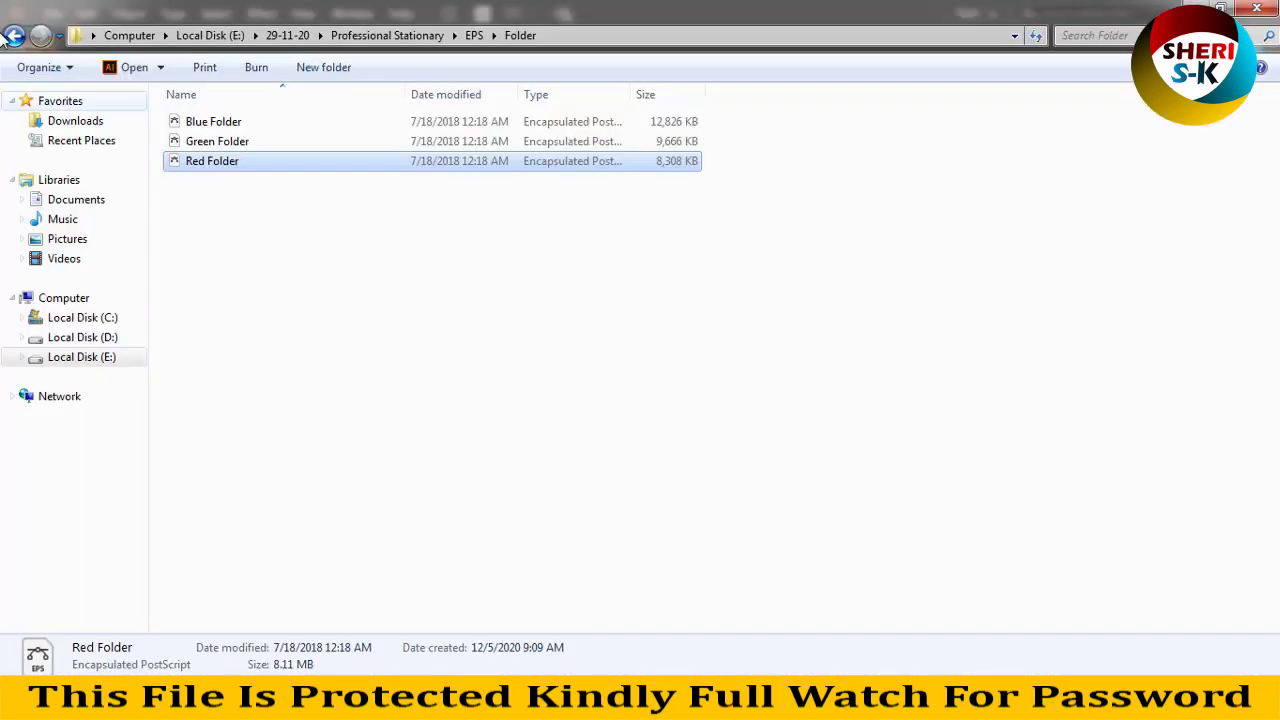
# Step: Open Red Invoice.eps from the Invoice templates folder in Illustrator
pyautogui.click(14, 36)
pyautogui.doubleClick(238, 220)
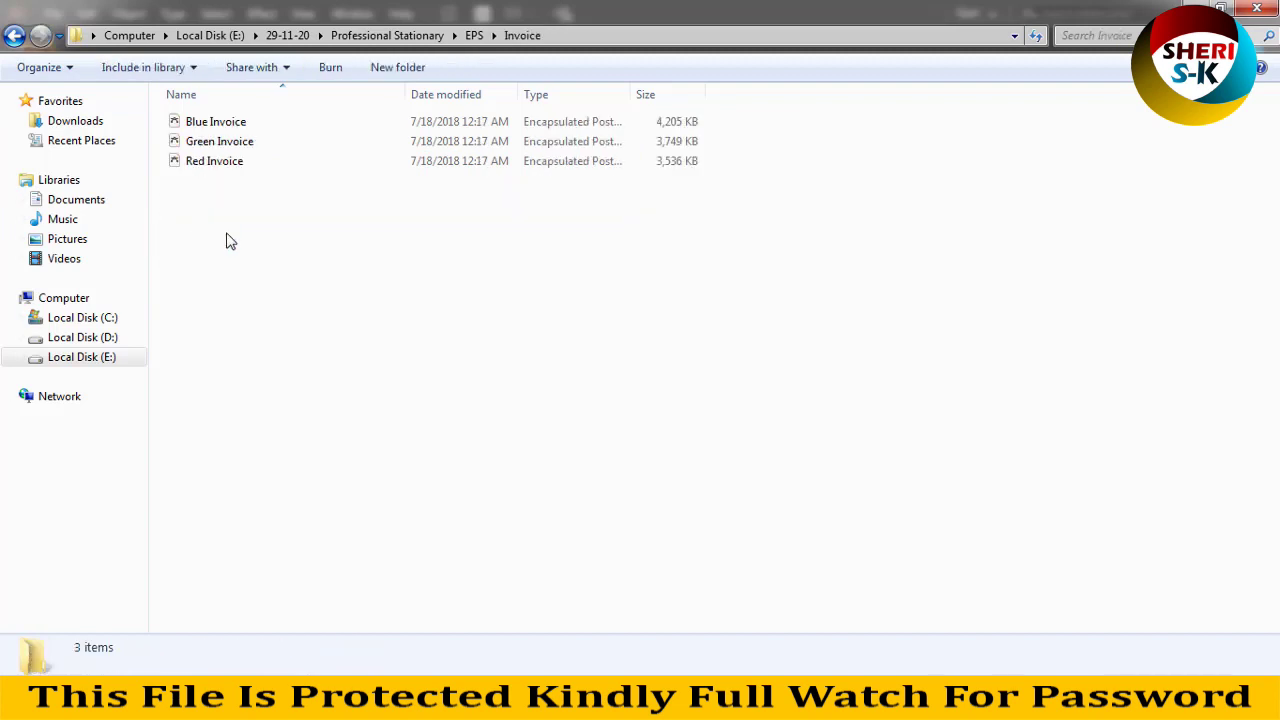
pyautogui.moveTo(209, 163)
pyautogui.mouseDown()
pyautogui.moveTo(200, 662)
pyautogui.moveTo(416, 172)
pyautogui.mouseUp()
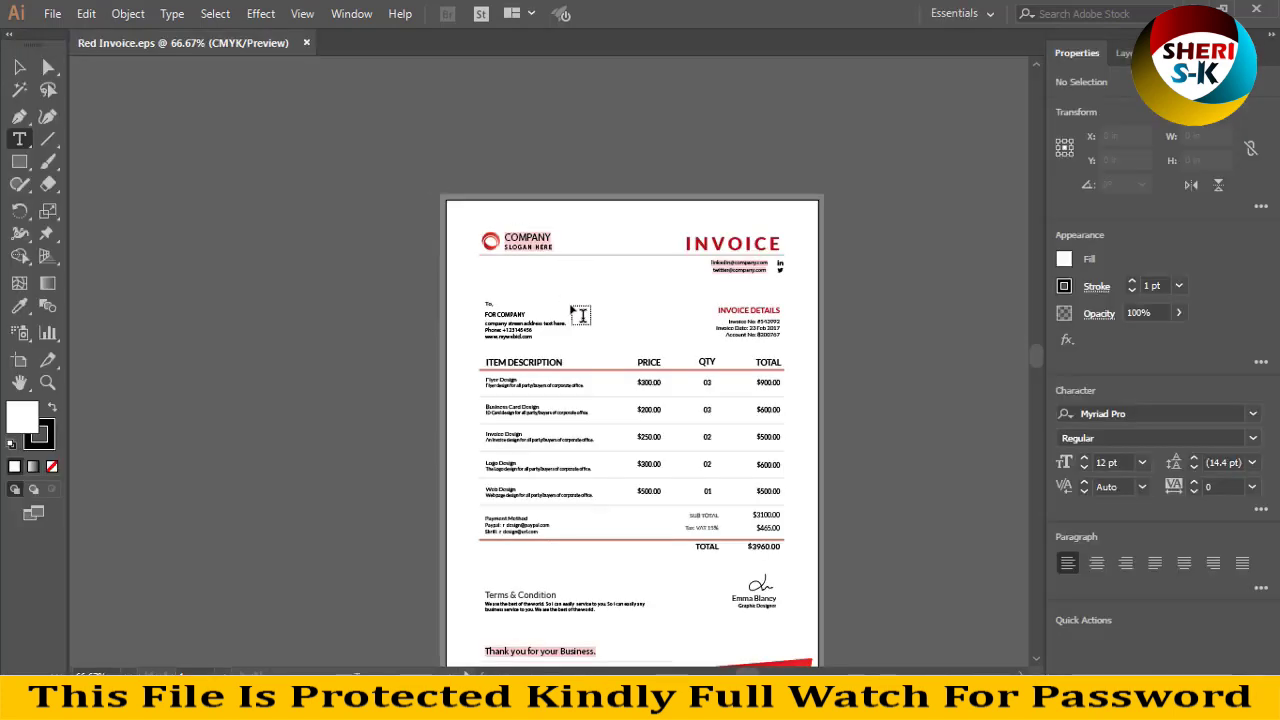
# Step: Inspect the invoice's item table, prices, terms, totals and signature at 200%, then fit the page
pyautogui.scroll(-1, 652, 409)
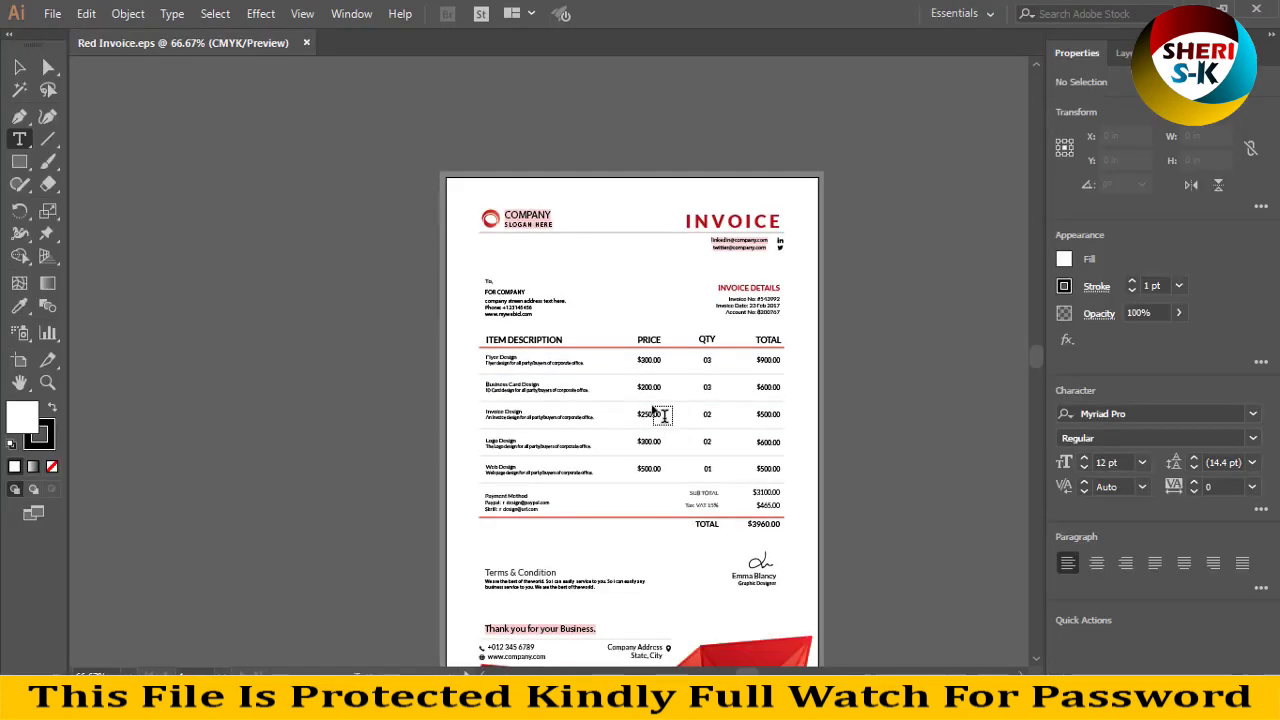
pyautogui.hotkey('ctrl', '+')
pyautogui.hotkey('ctrl', '+')
pyautogui.hotkey('ctrl', '+')
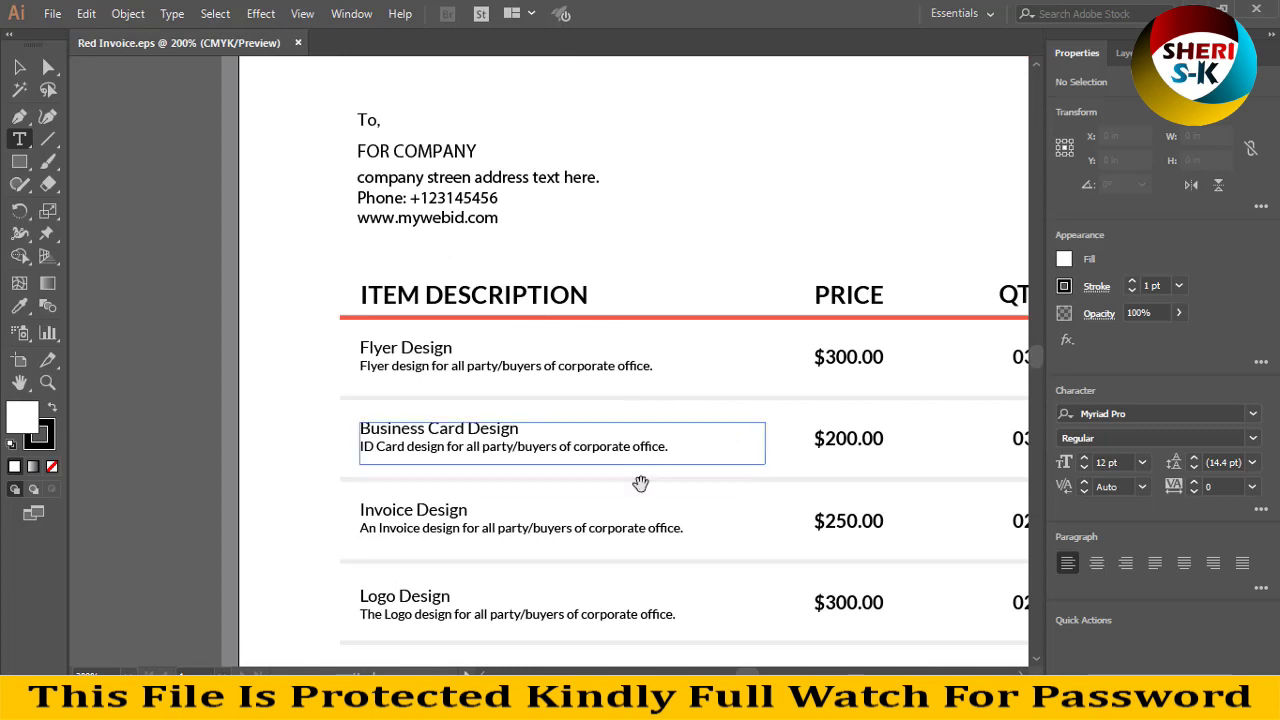
pyautogui.moveTo(640, 483); pyautogui.dragTo(571, 338)
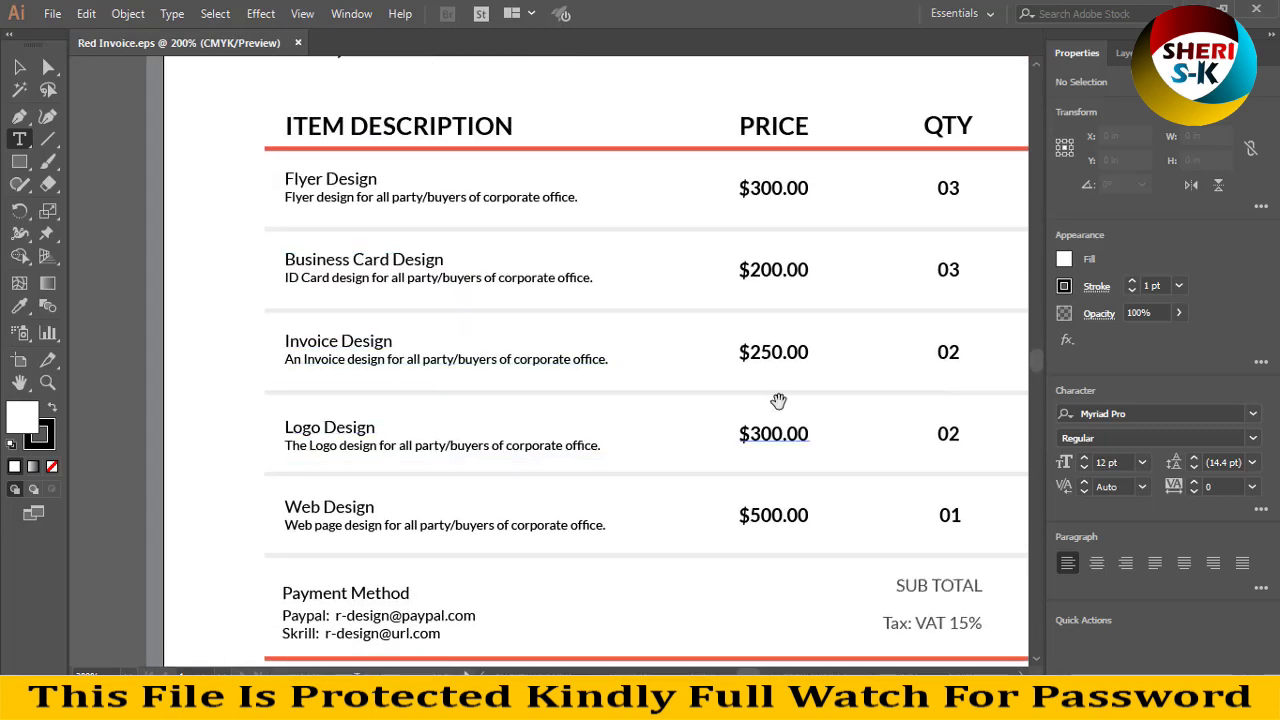
pyautogui.moveTo(778, 401)
pyautogui.mouseDown()
pyautogui.moveTo(454, 417)
pyautogui.moveTo(527, 450)
pyautogui.moveTo(687, 342)
pyautogui.mouseUp()
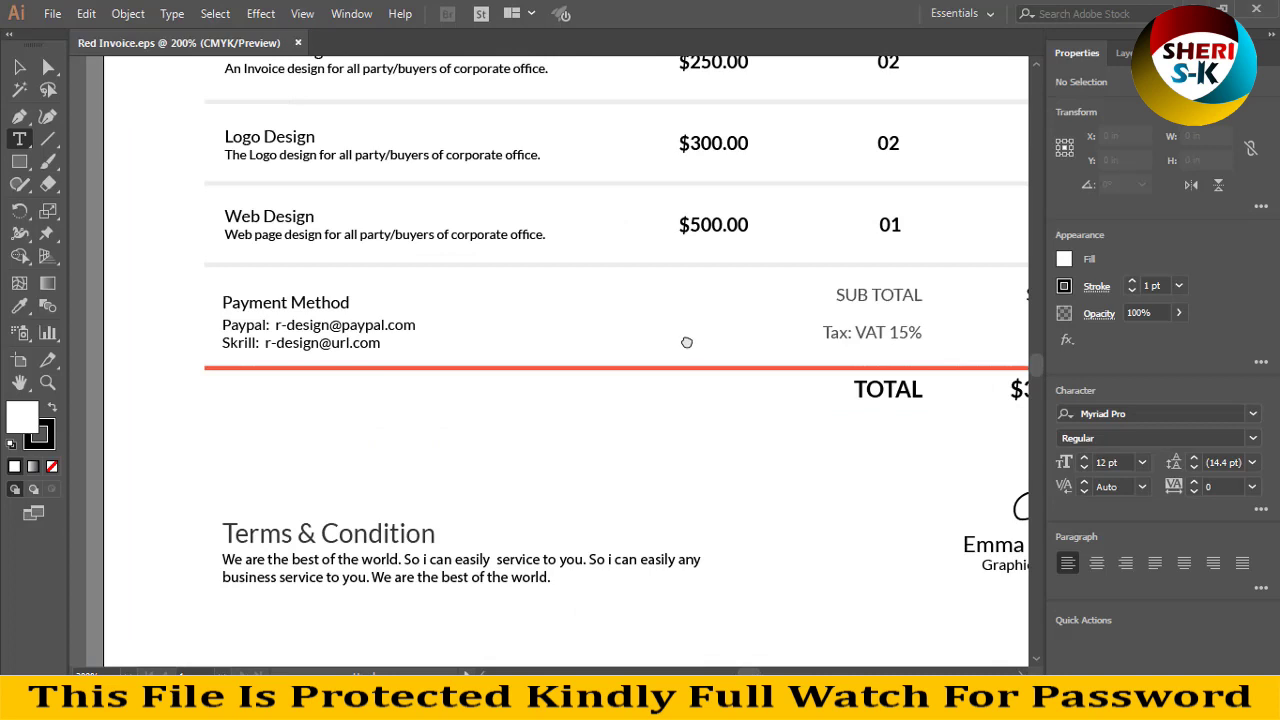
pyautogui.moveTo(566, 487); pyautogui.dragTo(829, 374)
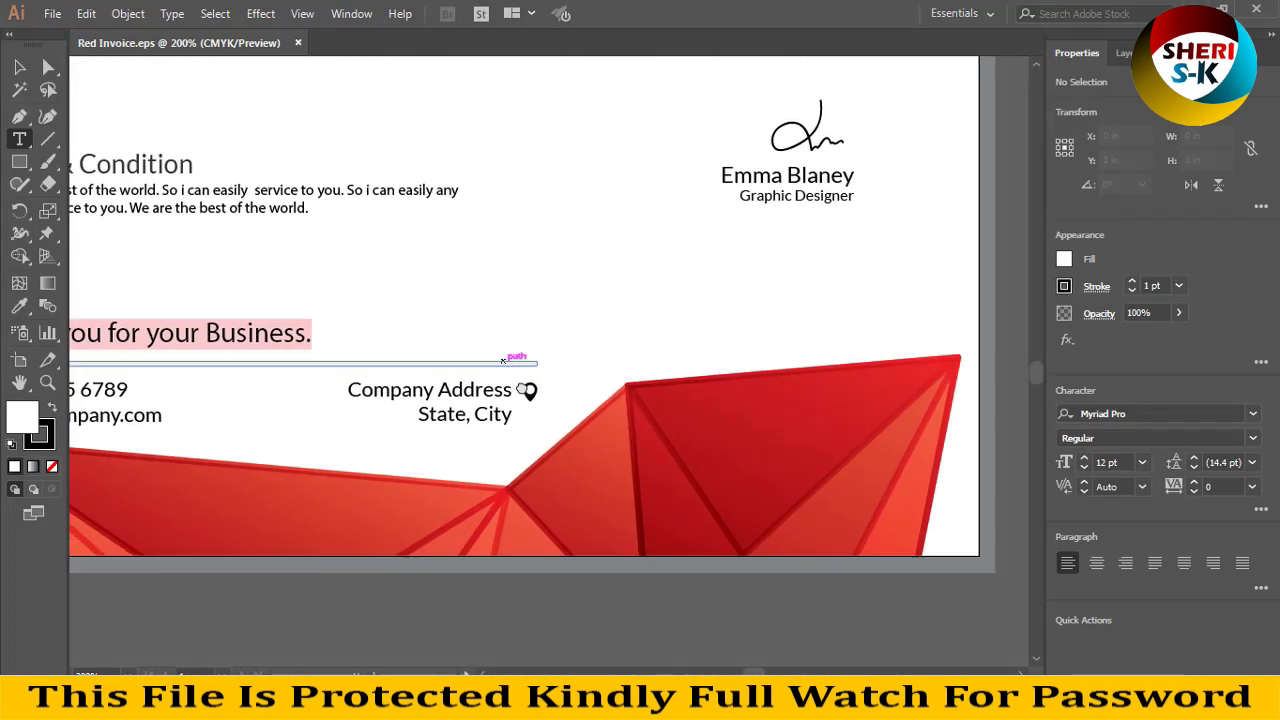
pyautogui.moveTo(817, 494); pyautogui.dragTo(529, 409)
pyautogui.keyDown('ctrl'); pyautogui.keyDown('alt'); pyautogui.click(531, 408); pyautogui.keyUp('alt'); pyautogui.keyUp('ctrl')
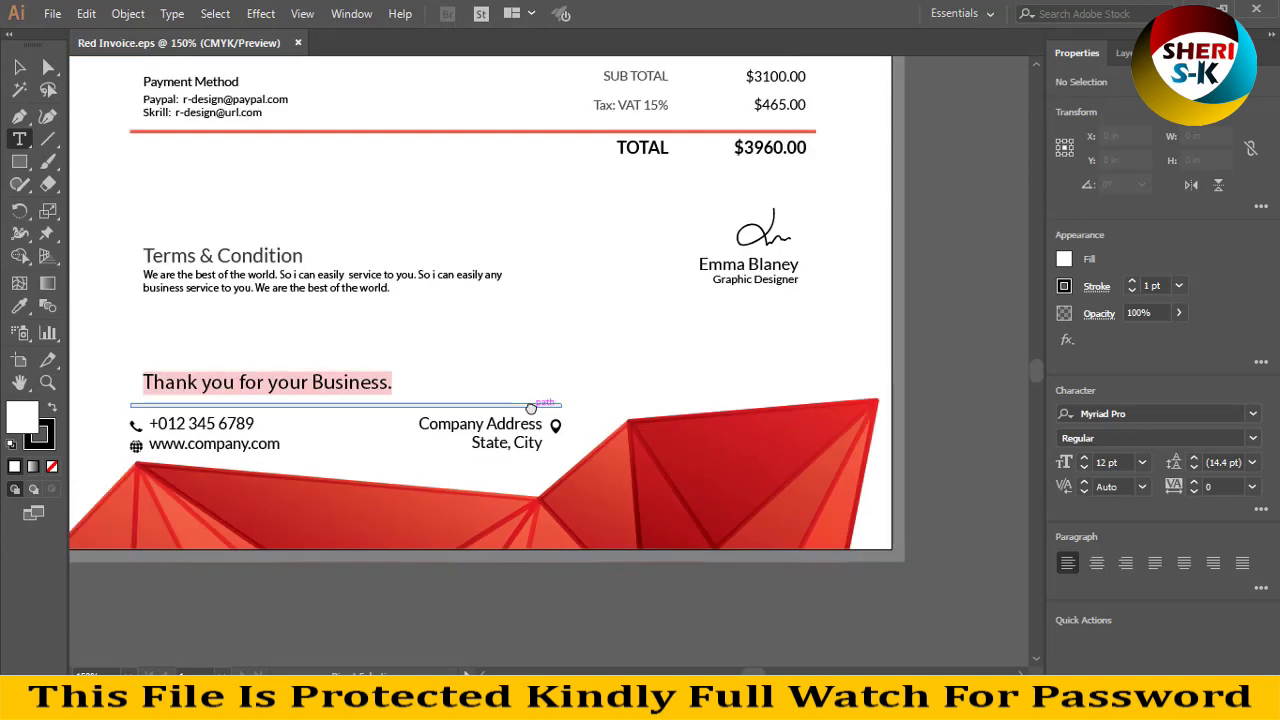
pyautogui.hotkey('ctrl', '-')
pyautogui.hotkey('ctrl', '-')
pyautogui.hotkey('ctrl', '-')
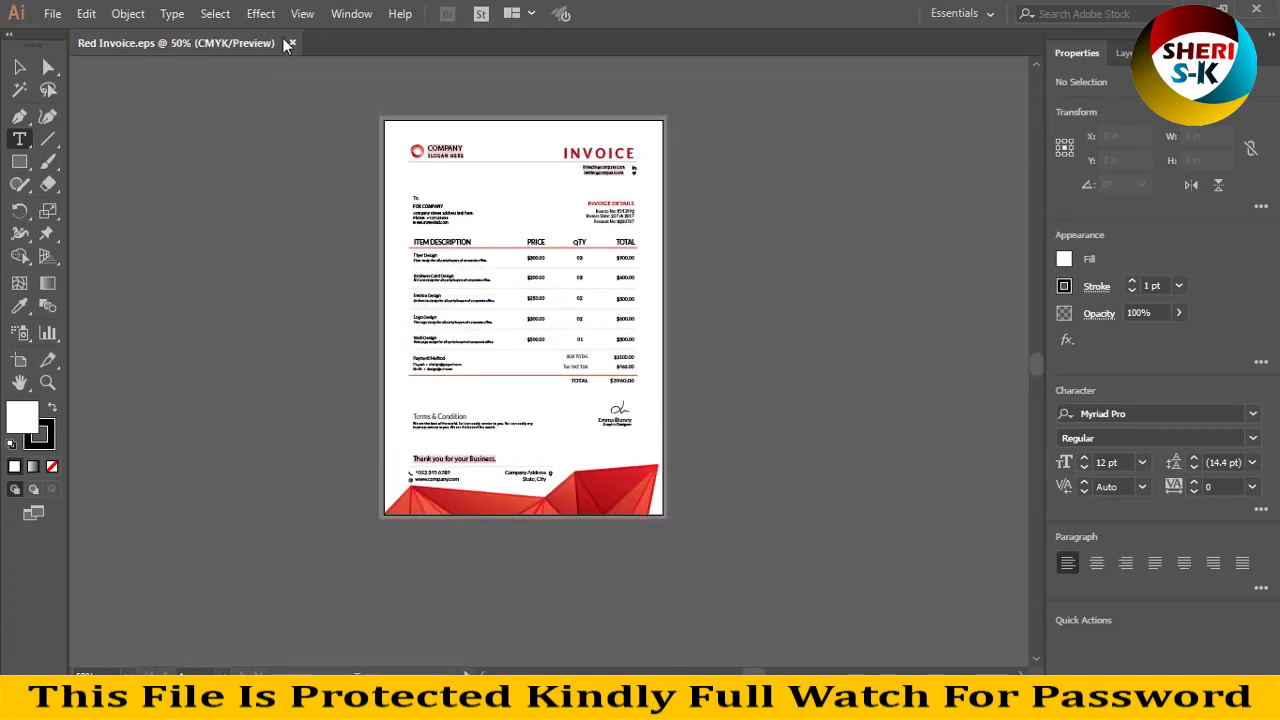
# Step: Close Red Invoice and open Red Letterhead.eps from the Letterhead folder
pyautogui.click(293, 44)
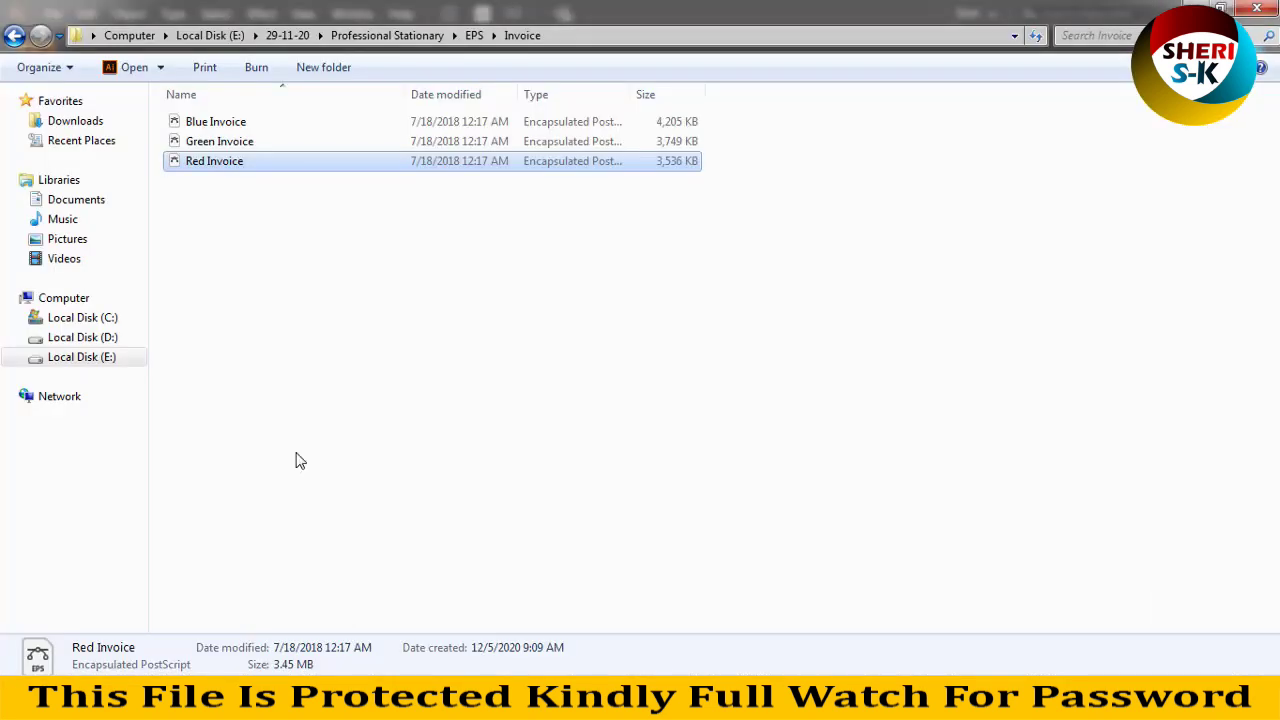
pyautogui.click(15, 37)
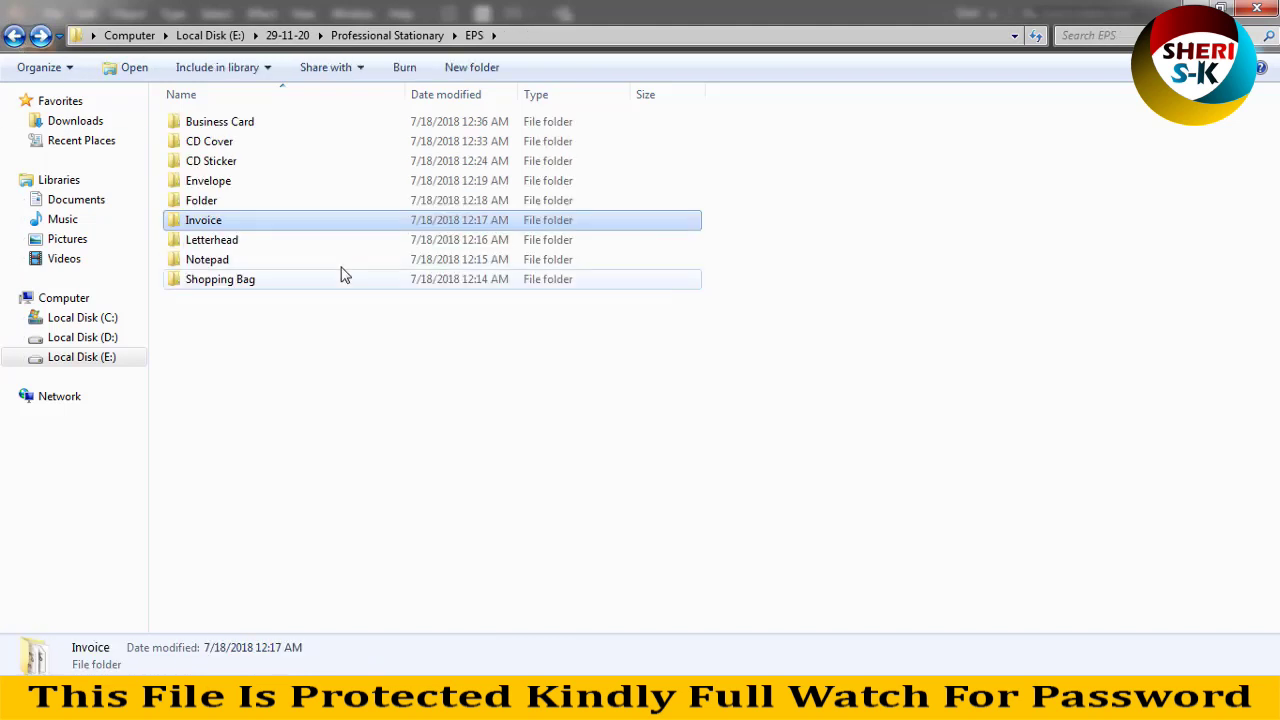
pyautogui.click(229, 240)
pyautogui.doubleClick(229, 240)
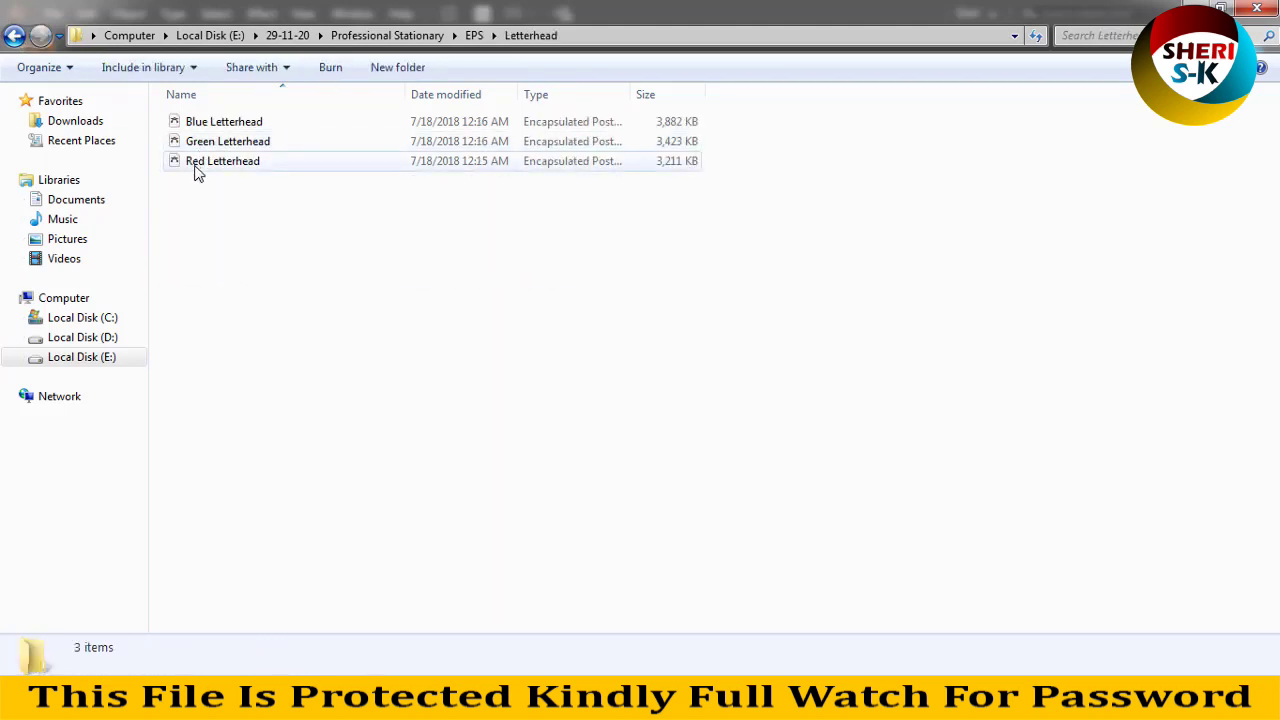
pyautogui.moveTo(196, 163); pyautogui.dragTo(197, 700)
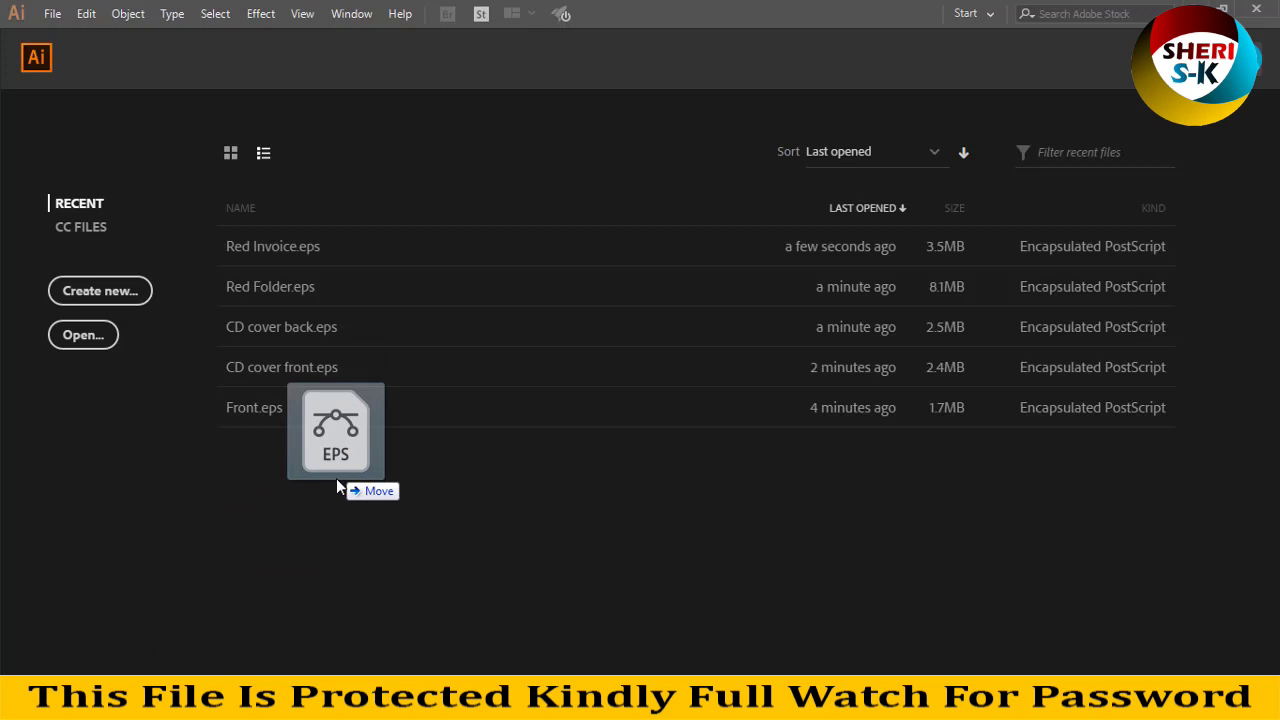
pyautogui.moveTo(197, 655); pyautogui.dragTo(336, 477)
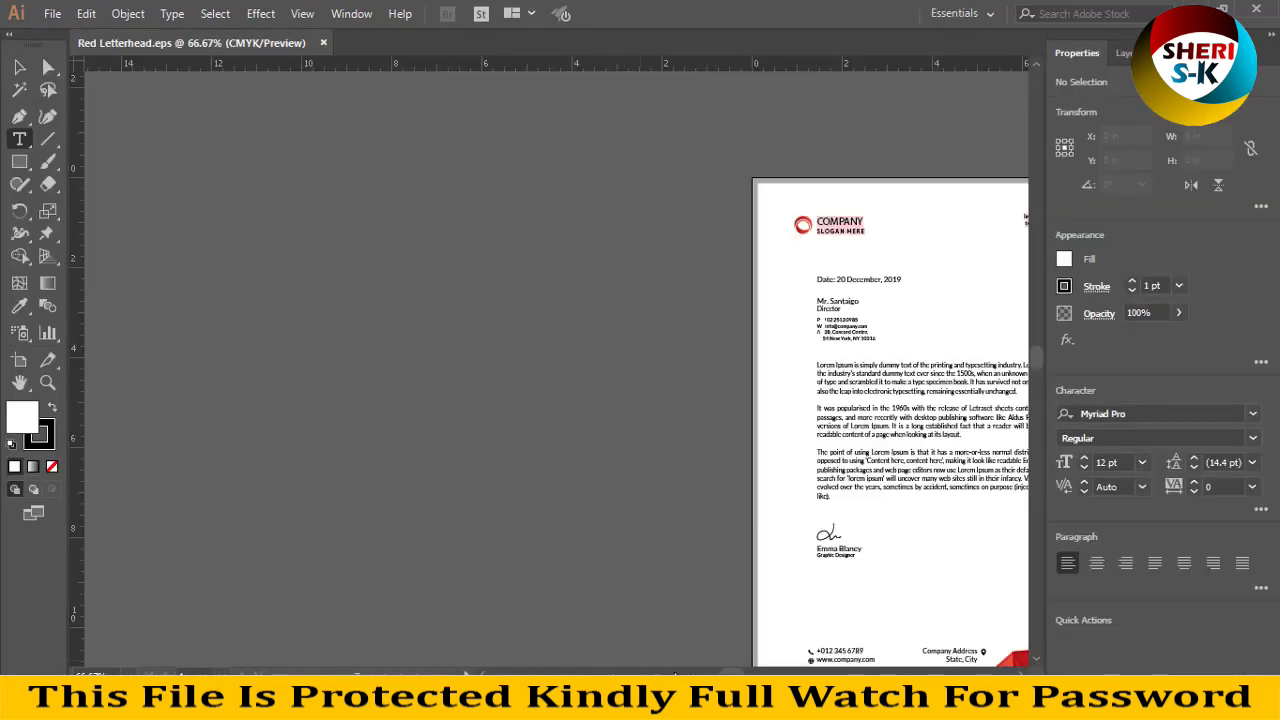
# Step: Scroll over the whole Red Letterhead page, then close it
pyautogui.hscroll(5, 730, 672)
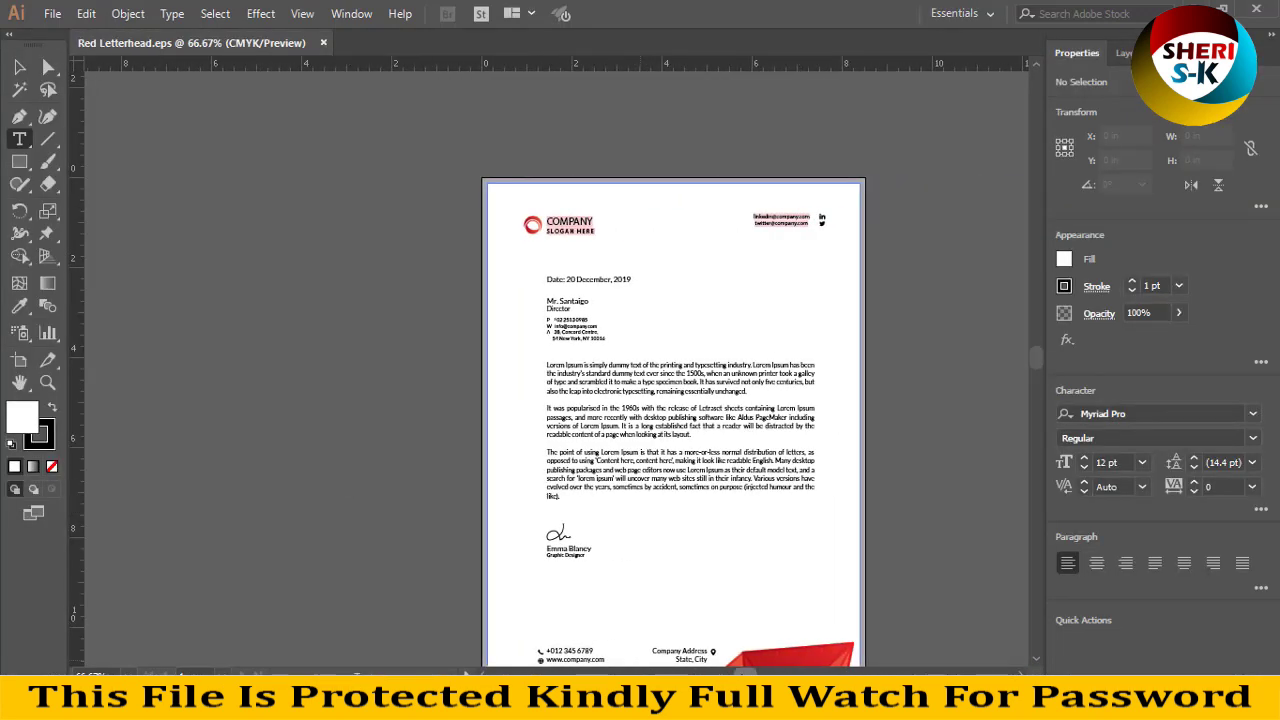
pyautogui.scroll(-2, 830, 522)
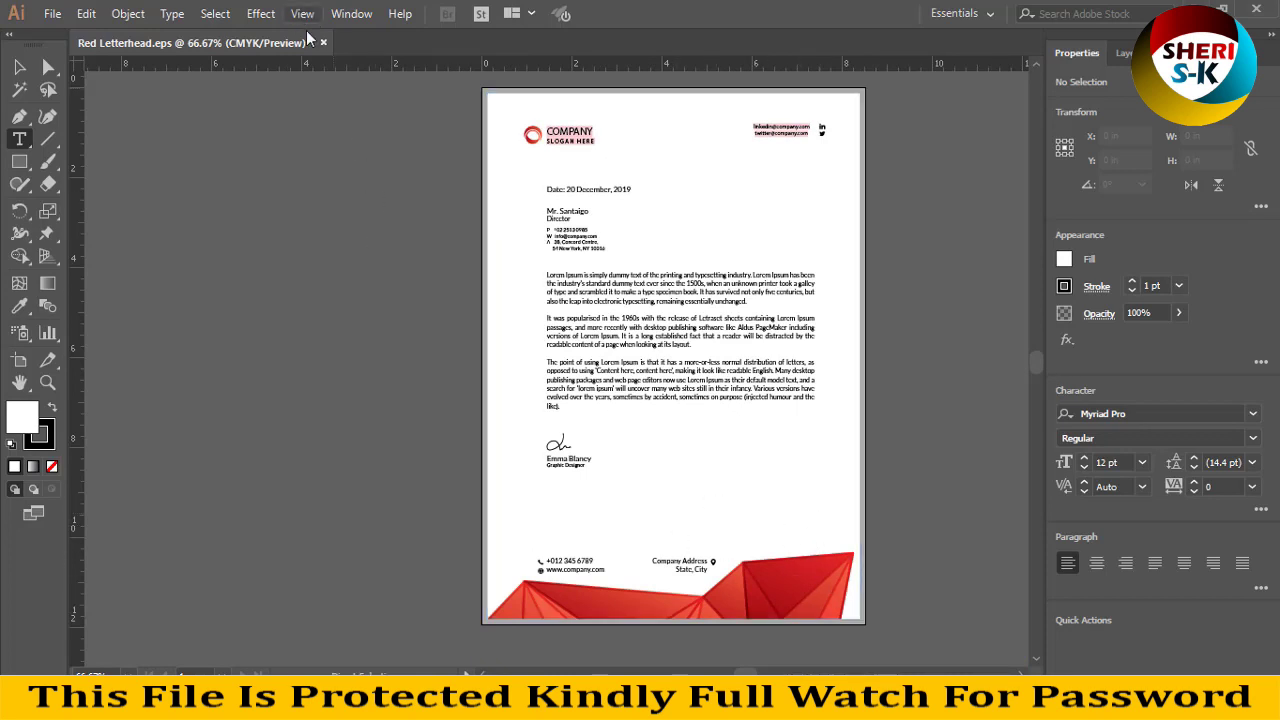
pyautogui.hotkey('ctrl', 'w')
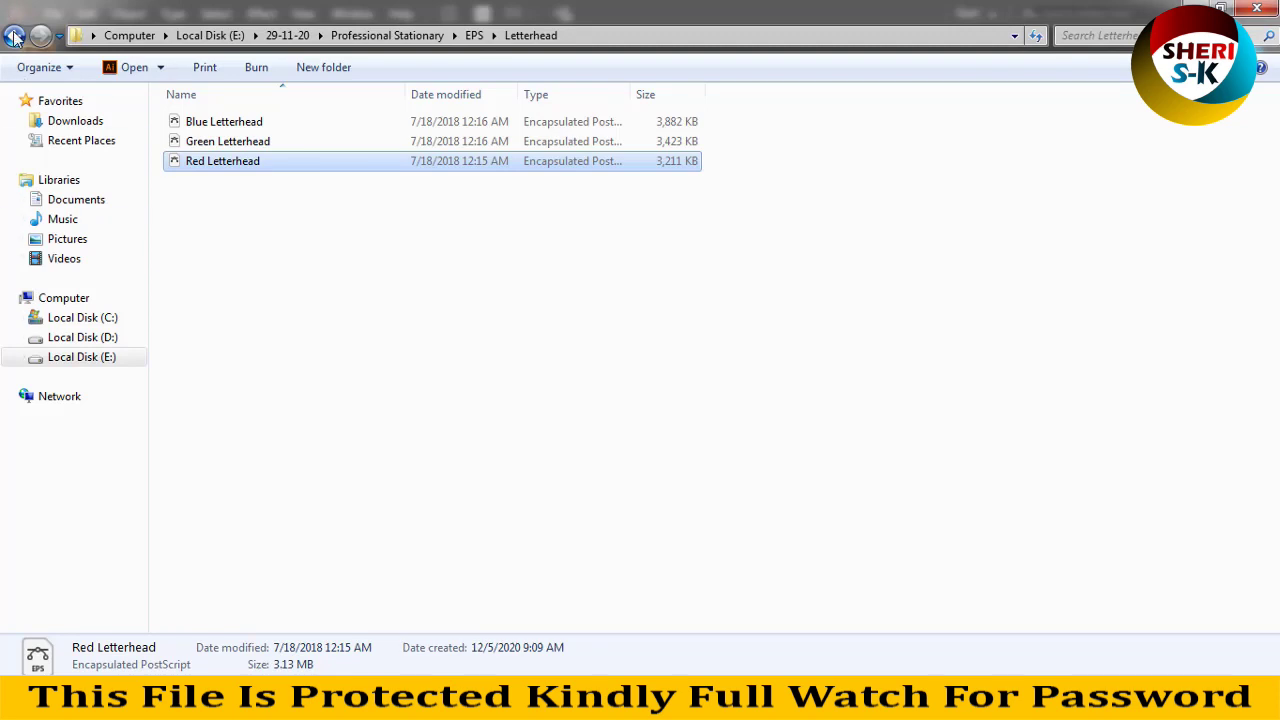
# Step: Bring Red Shopping Bag.eps from the Shopping Bag folder into Illustrator
pyautogui.click(14, 37)
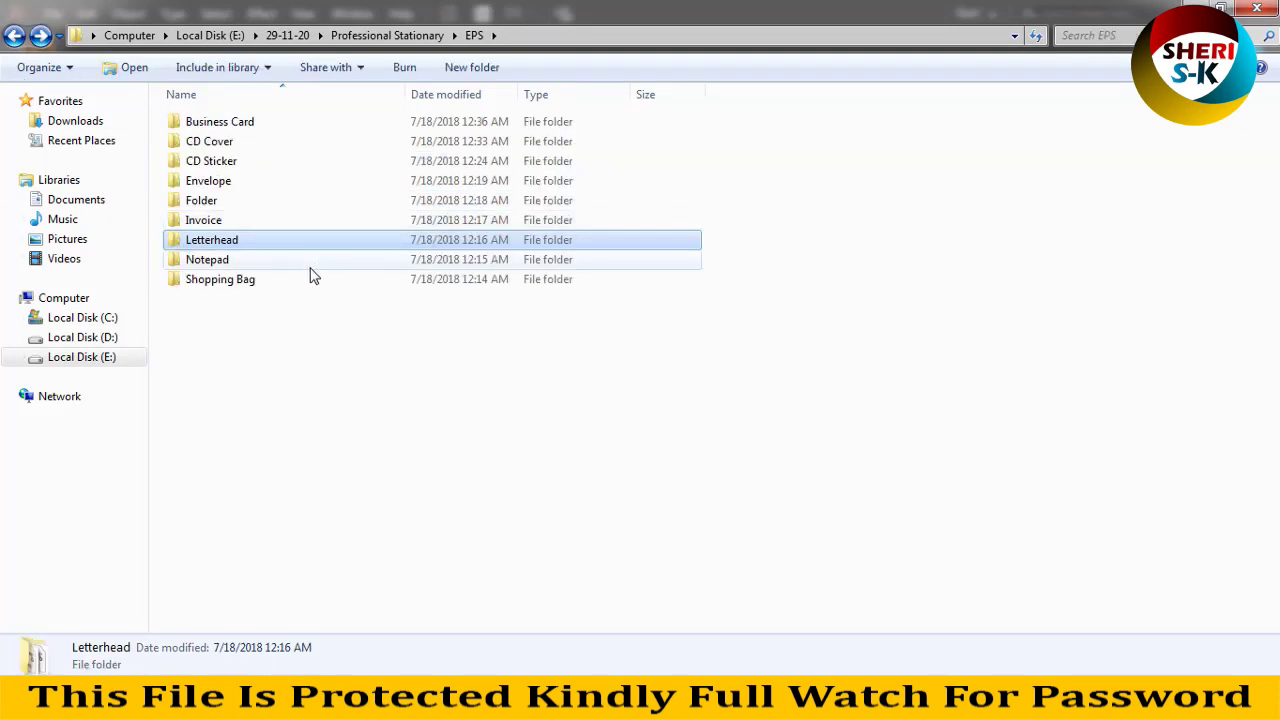
pyautogui.doubleClick(277, 284)
pyautogui.moveTo(191, 163)
pyautogui.mouseDown()
pyautogui.moveTo(335, 291)
pyautogui.moveTo(340, 519)
pyautogui.mouseUp()
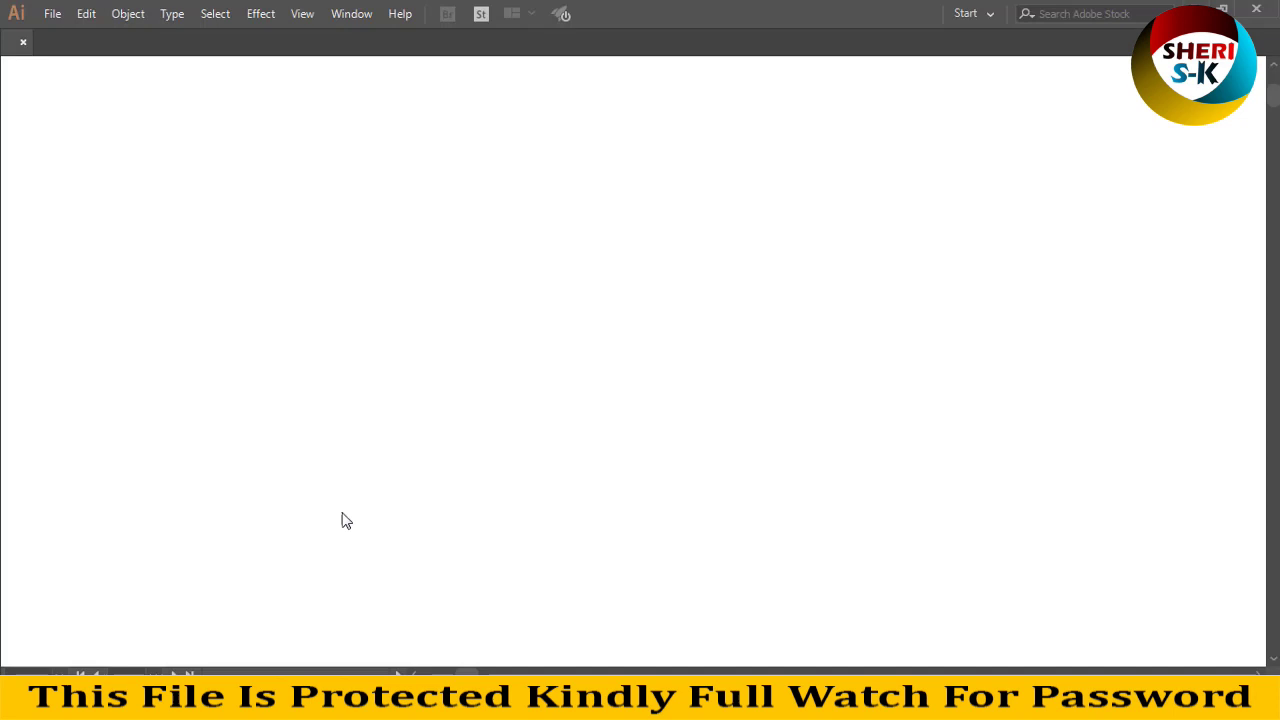
# Step: Zoom out to 25% to show the whole red polygon bag with its TITLE HERE heading
pyautogui.scroll(-3, 816, 490)
pyautogui.scroll(2, 790, 540)
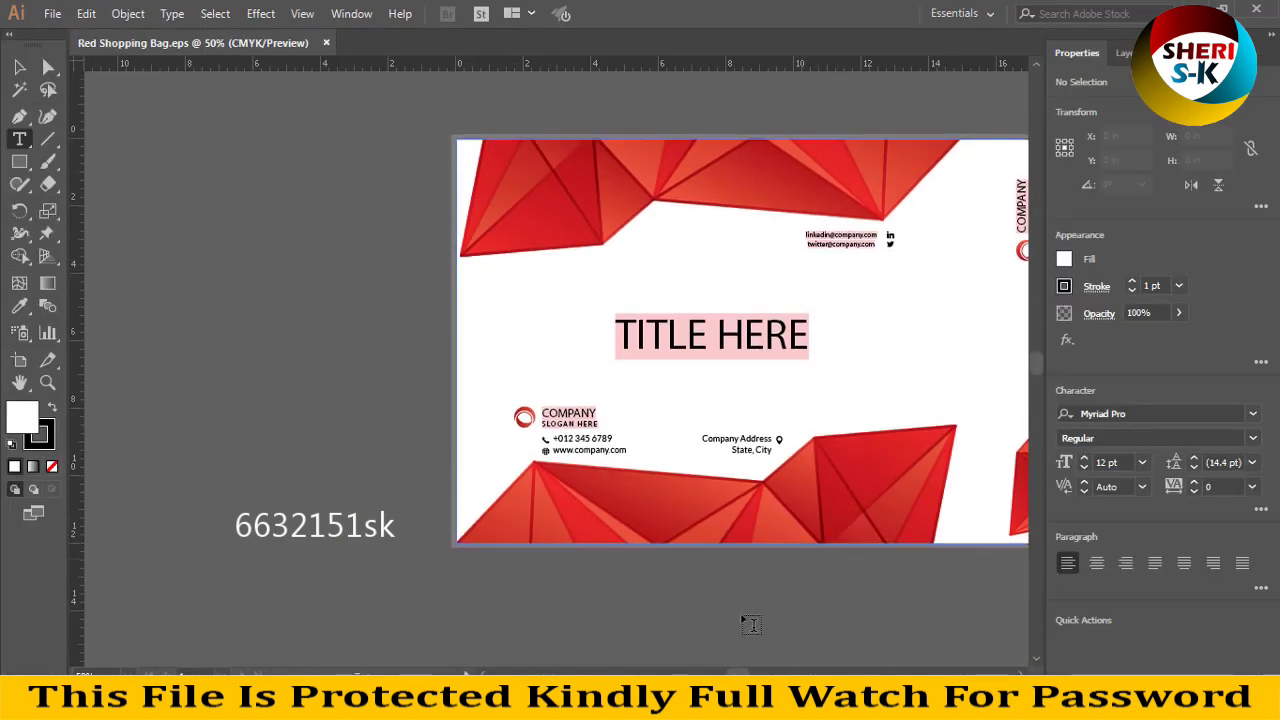
pyautogui.hotkey('ctrl', '-')
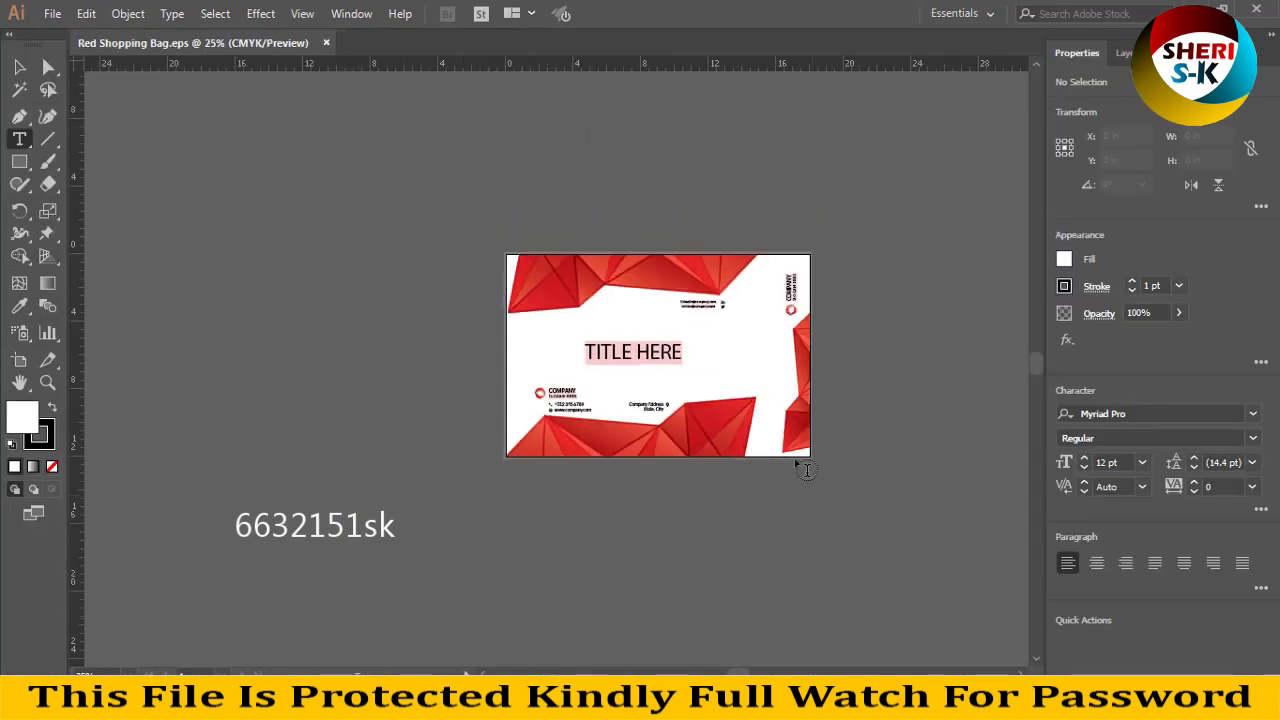